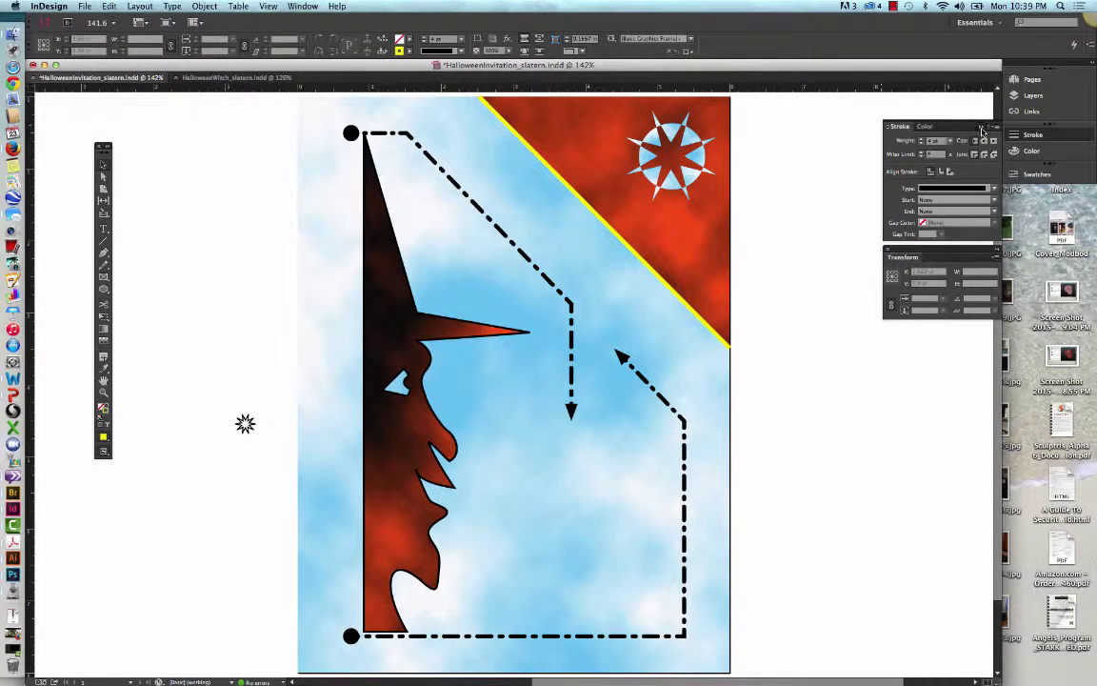
- Move the Text layer above Graphics in the Layers panel, then select the pasteboard starburst
left_click(885, 116)
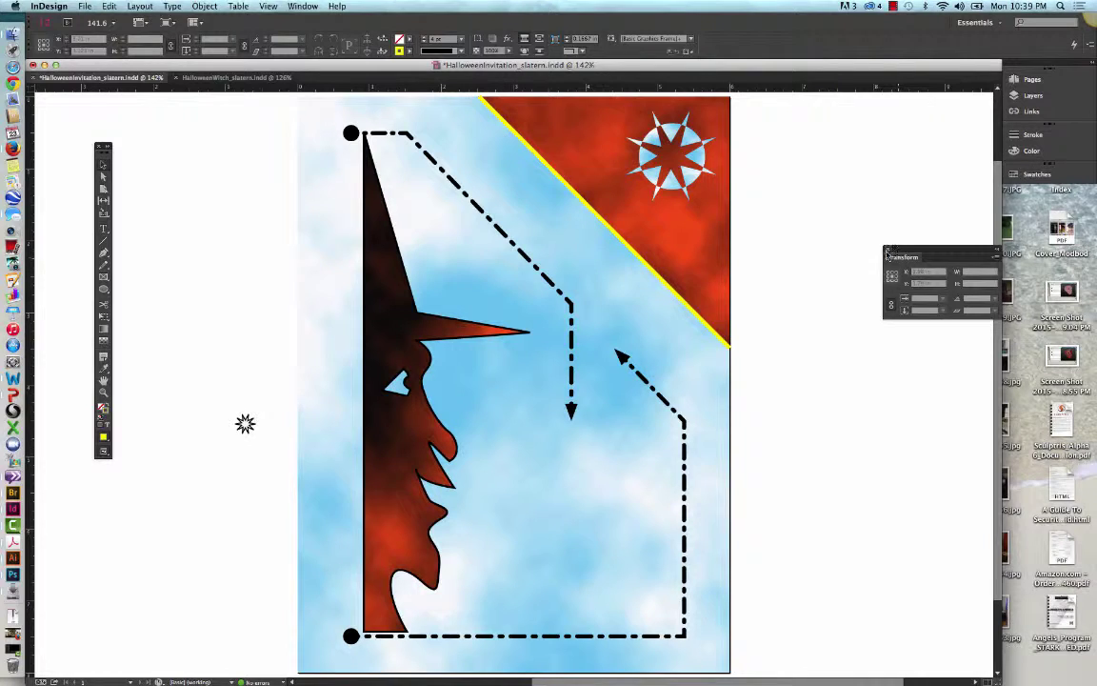
key("F9")
left_click(1032, 95)
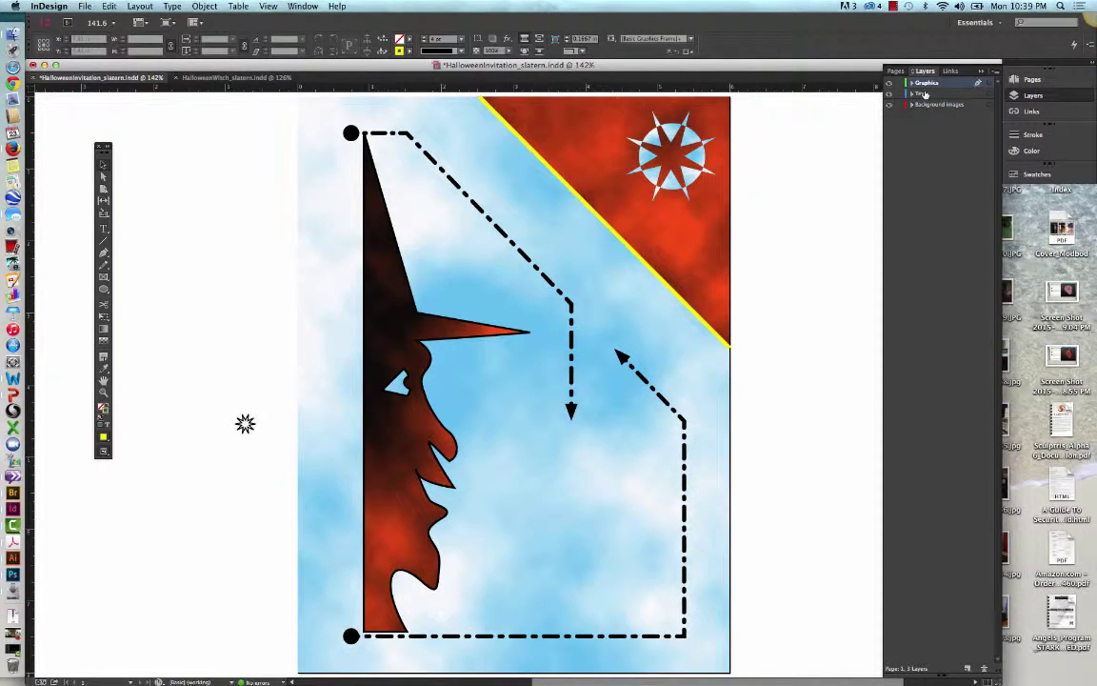
left_click_drag(924, 94, 924, 84)
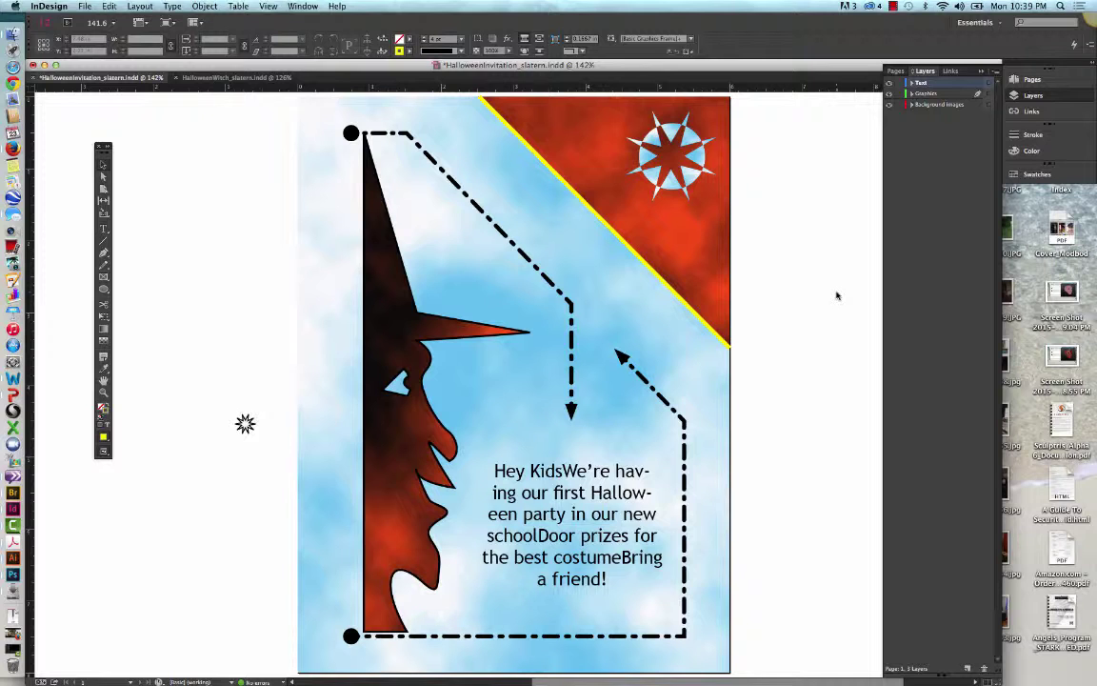
left_click(245, 424)
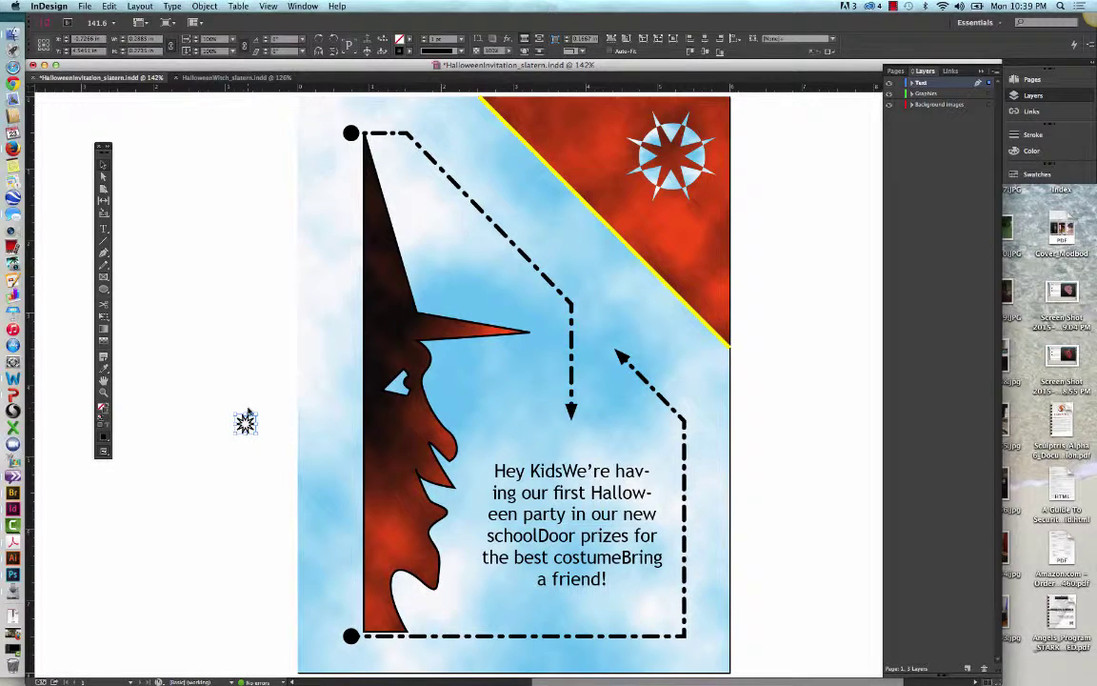
- Cut the starburst graphic from the pasteboard
left_click(115, 22)
left_click(109, 7)
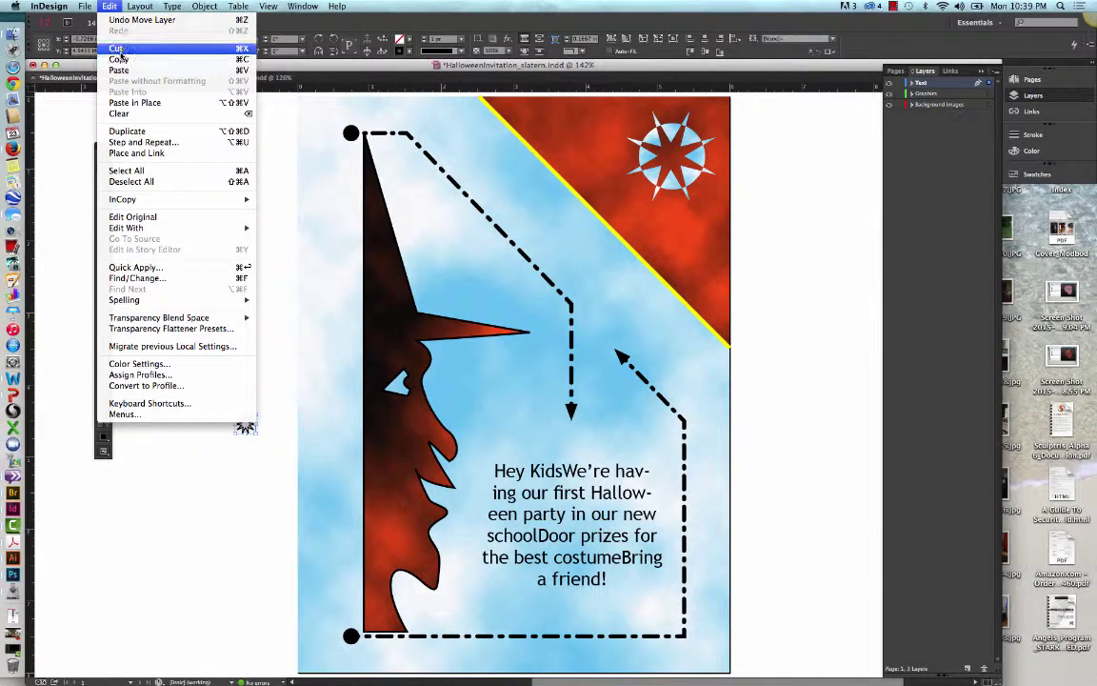
left_click(114, 47)
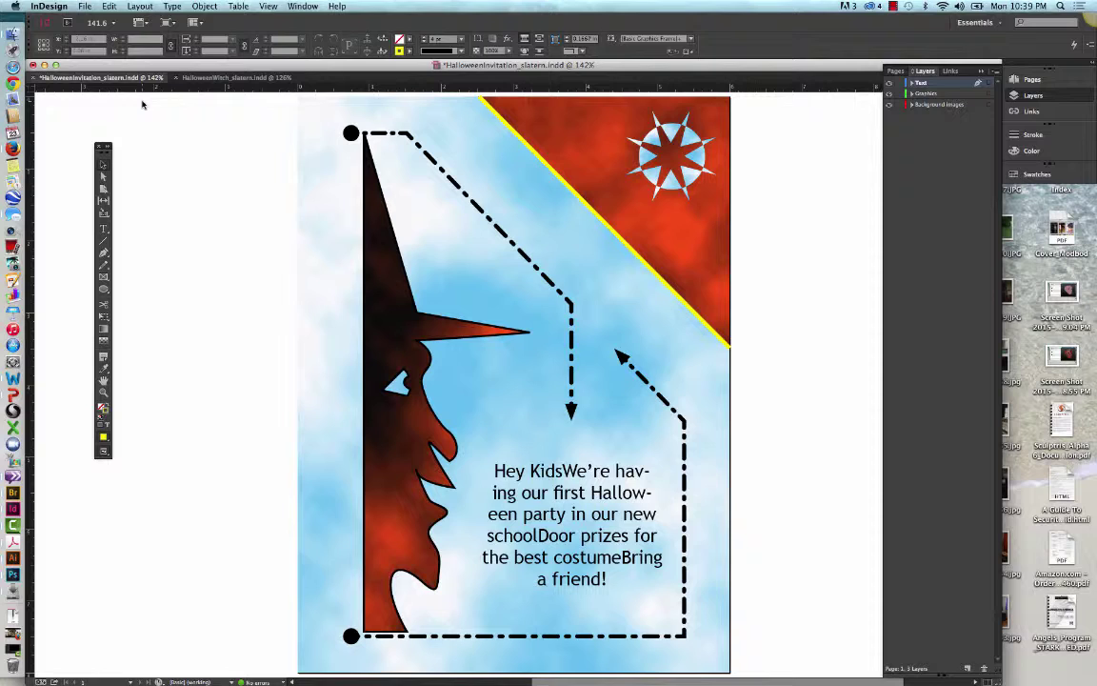
- Paste the starburst inline in the text between 'Kids' and 'We're'
left_click(103, 230)
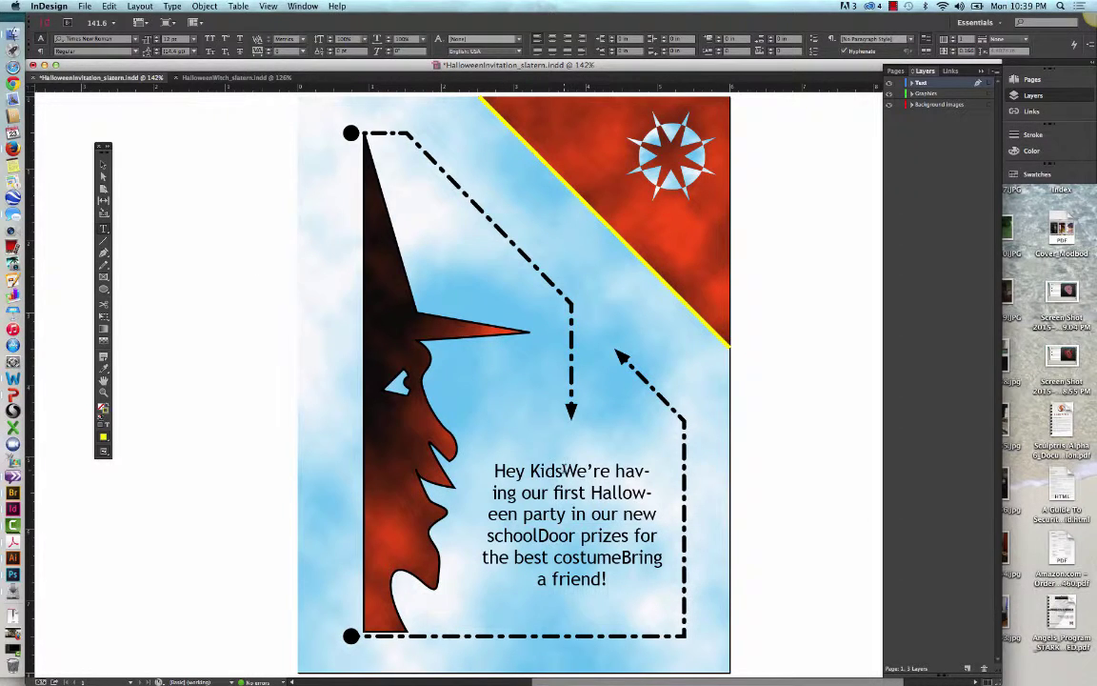
left_click(580, 466)
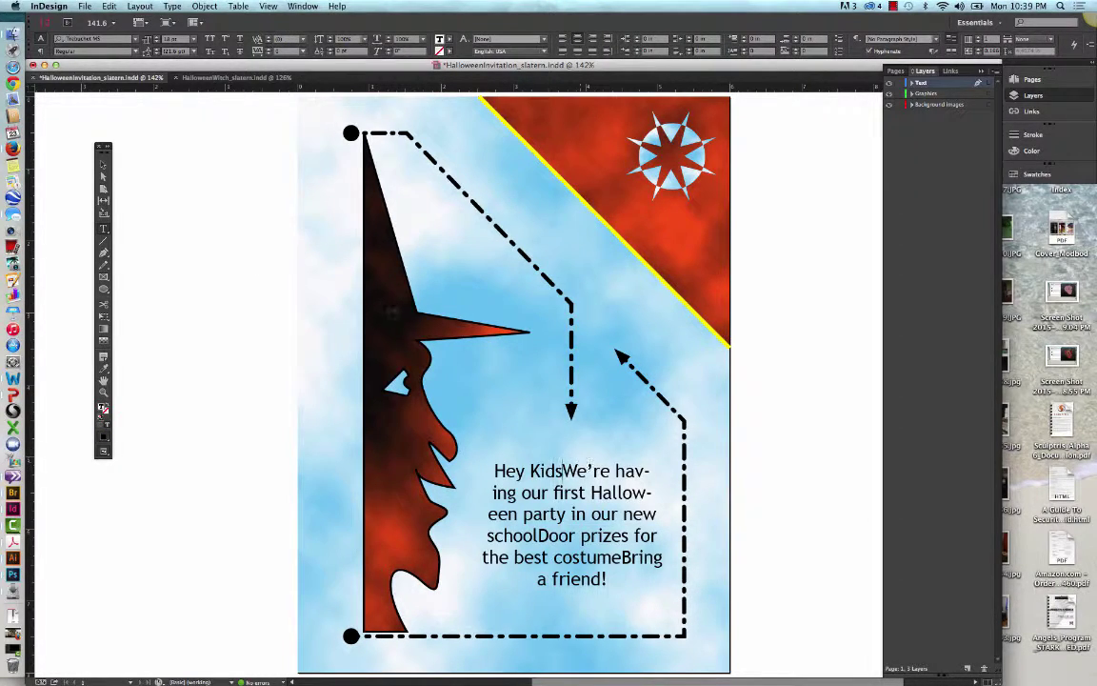
left_click(109, 6)
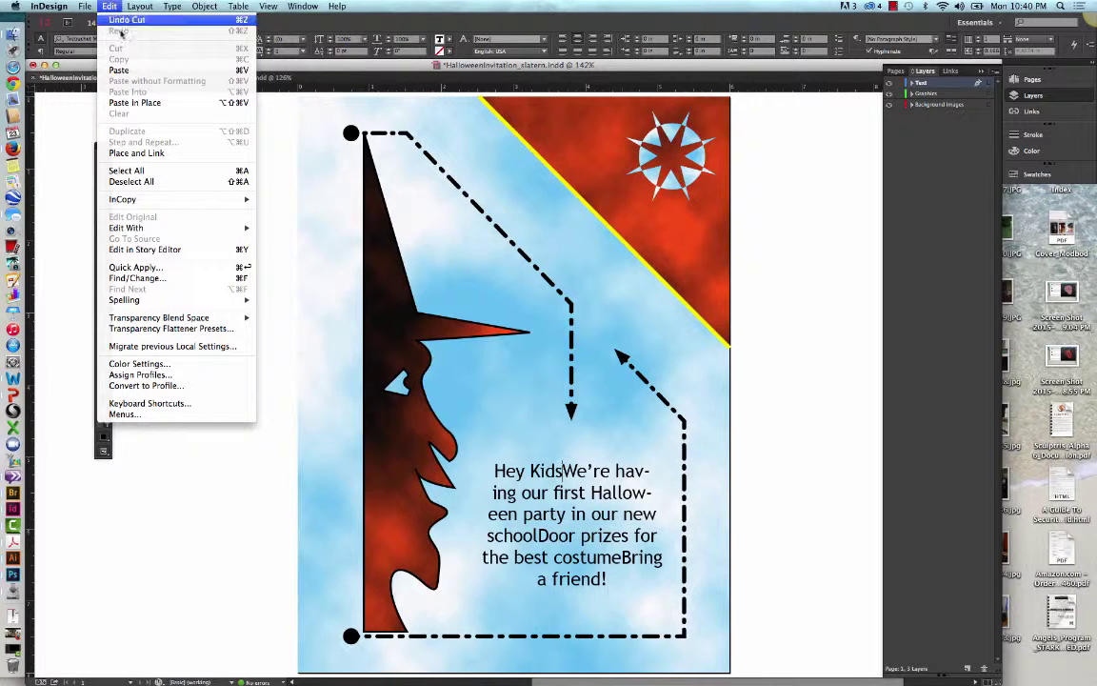
left_click(120, 71)
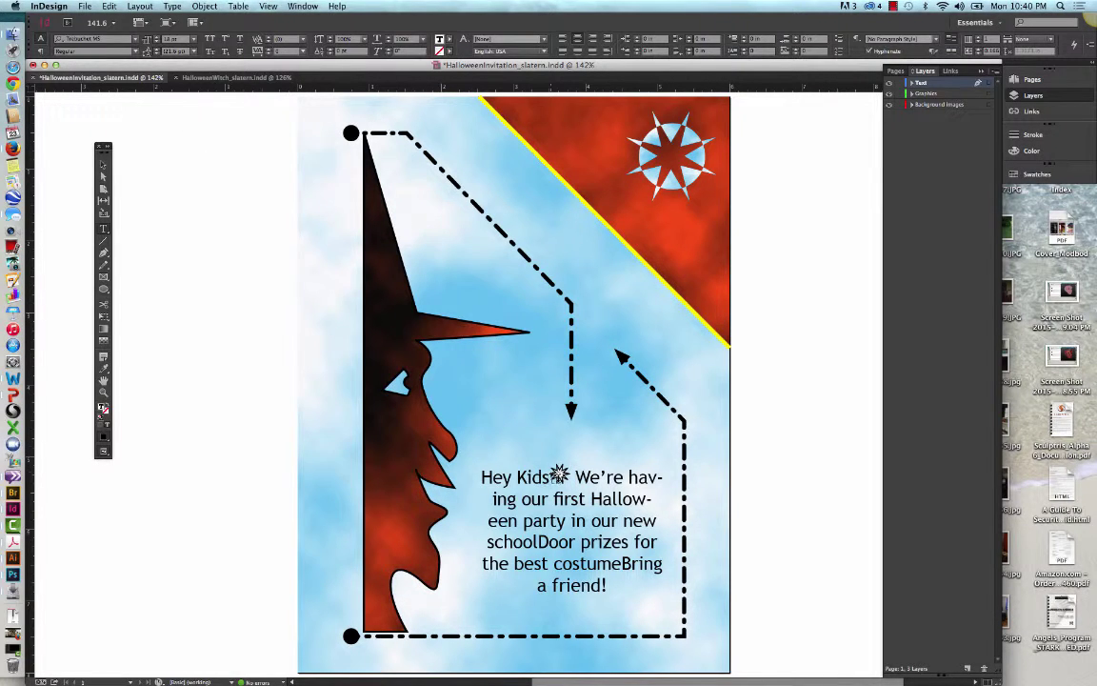
- Space out the inline starburst after 'Kids' and select the starburst glyph
left_click(560, 475)
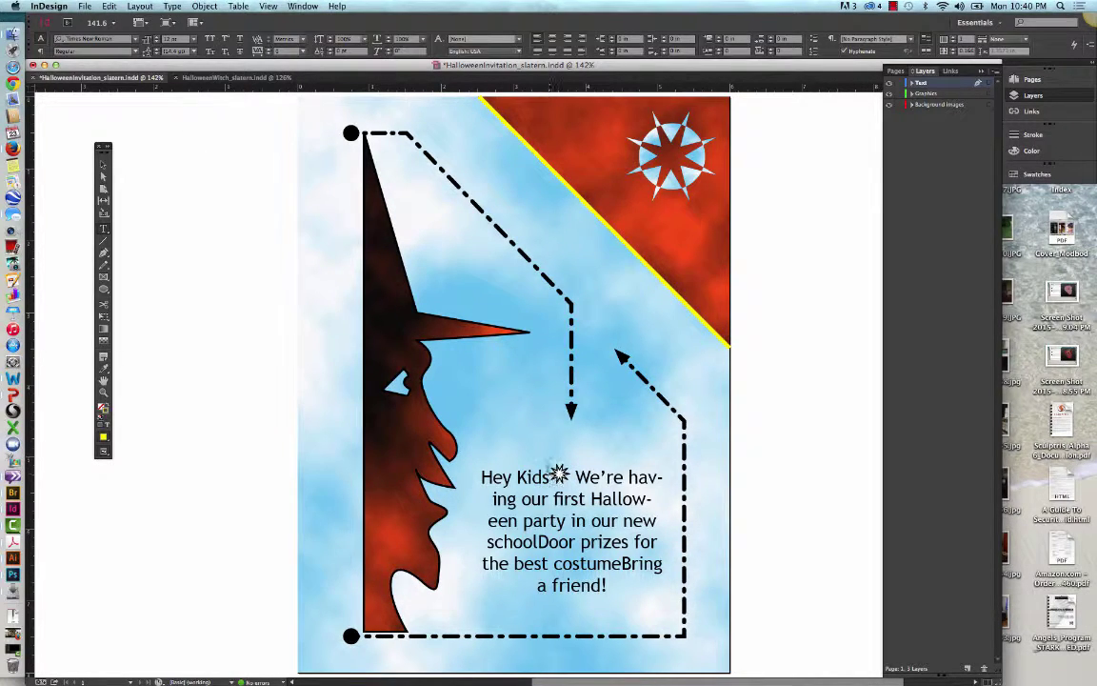
left_click(561, 475)
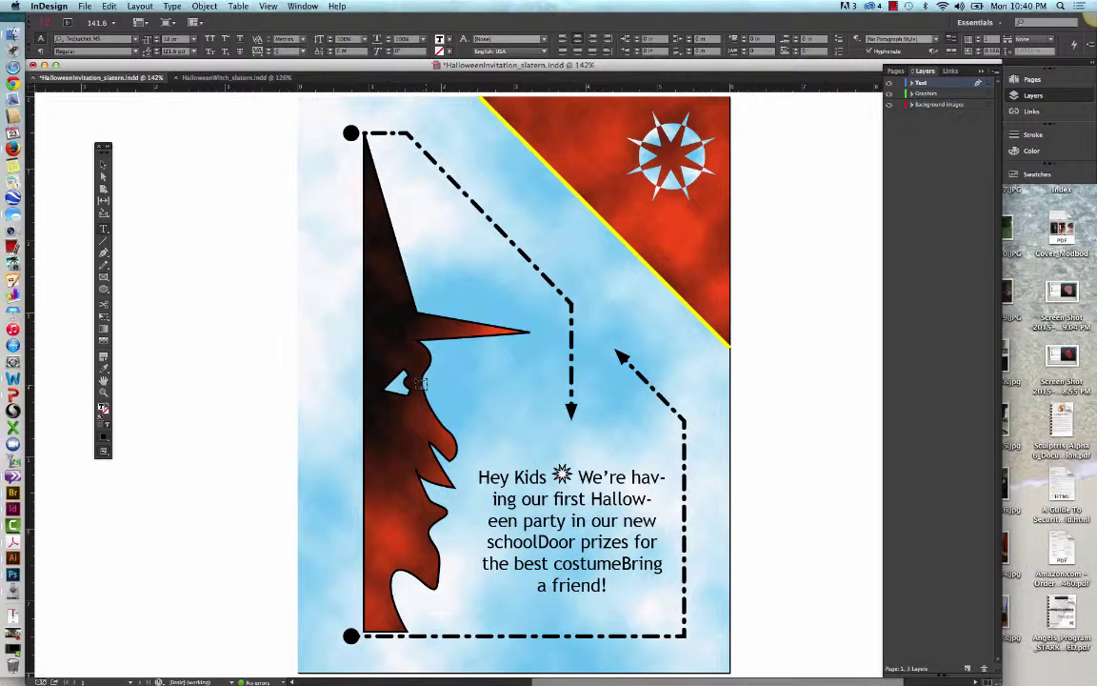
left_click(103, 165)
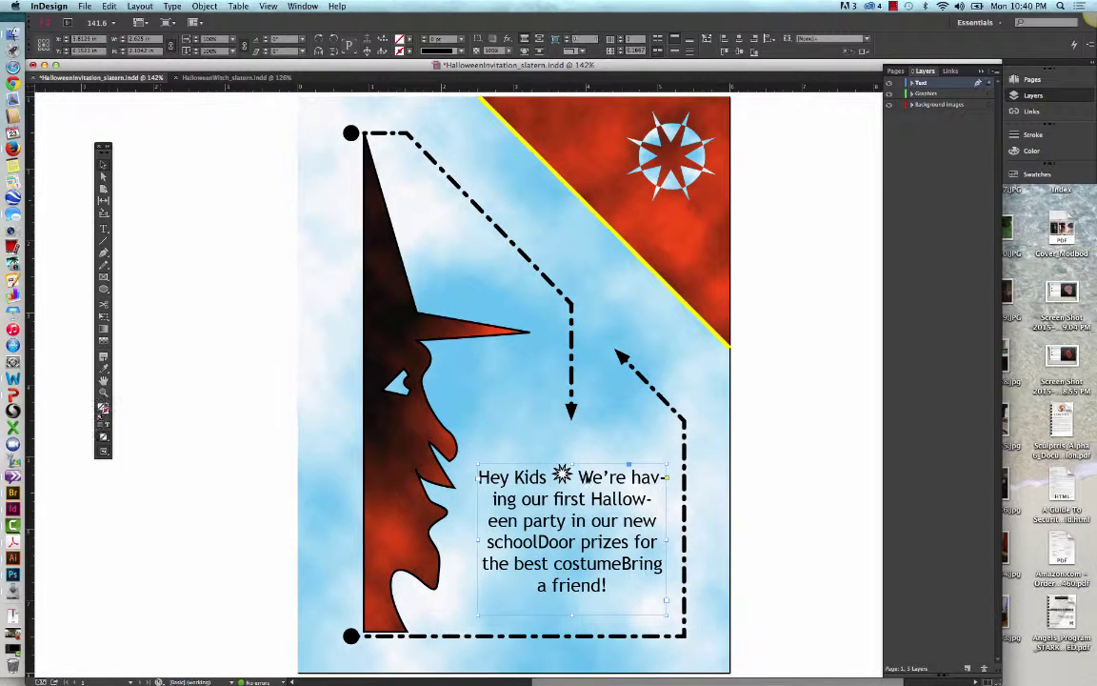
left_click(664, 436)
left_click(848, 458)
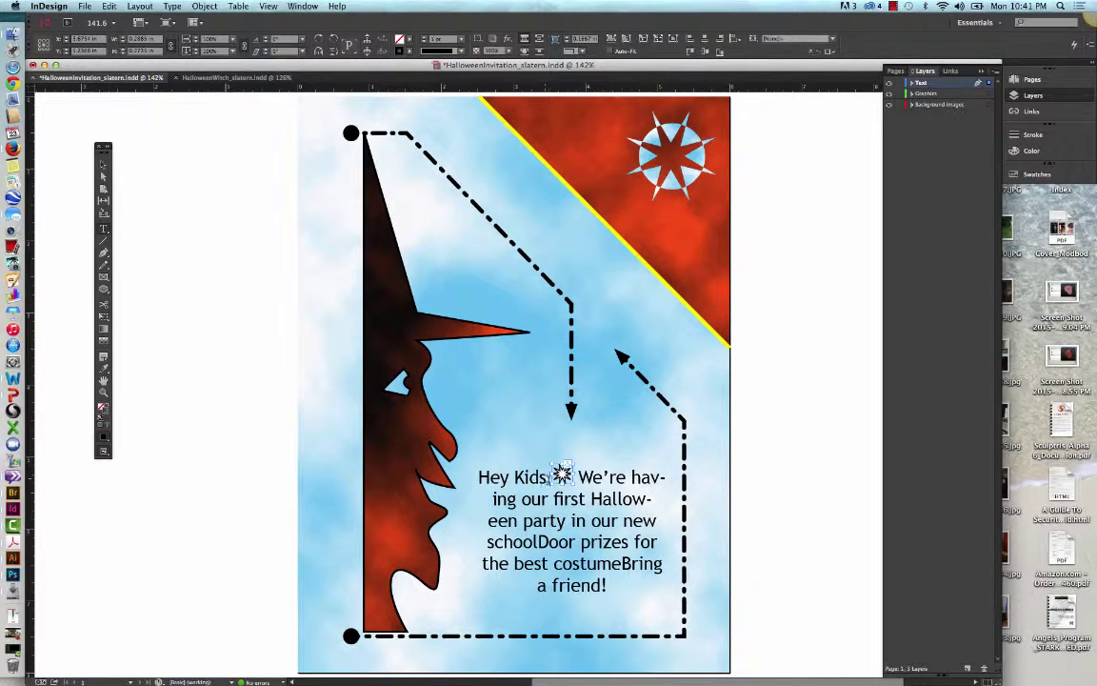
left_click(549, 477)
double_click(562, 475)
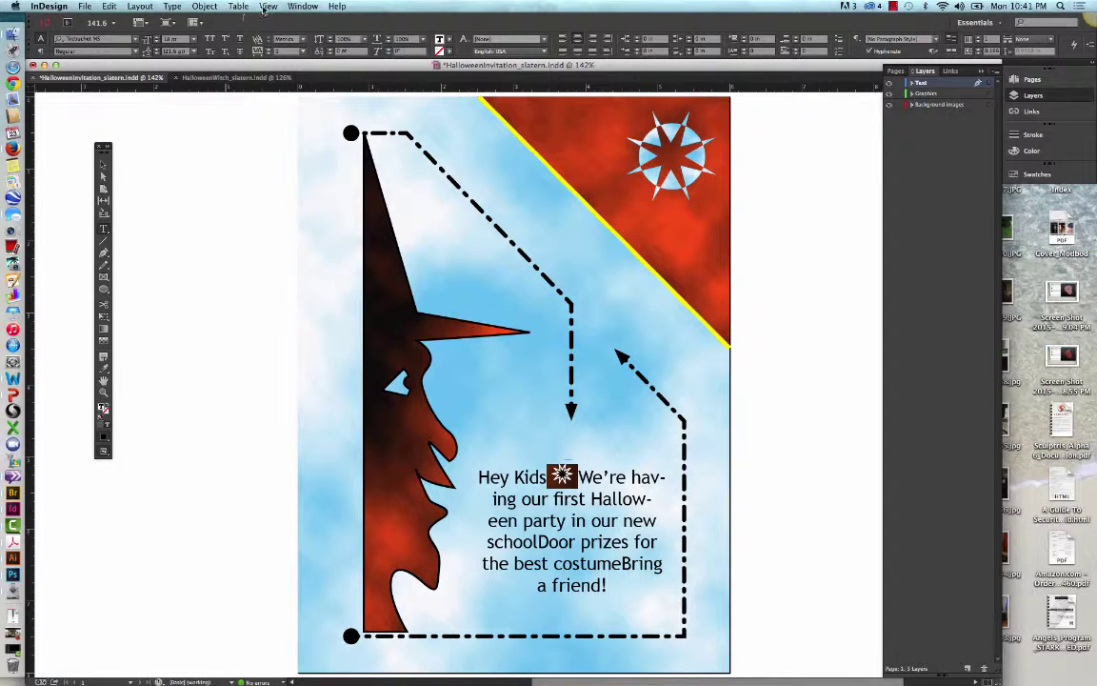
- Open the Character panel and give the selected starburst a 4 pt baseline shift
left_click(302, 7)
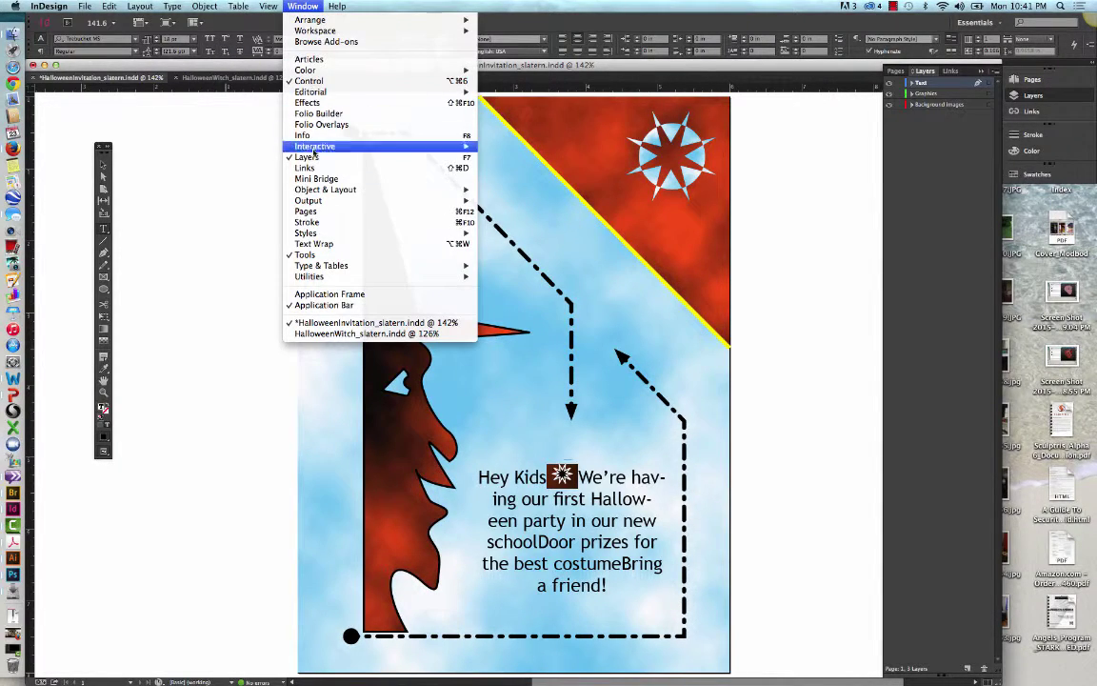
mouse_move(445, 266)
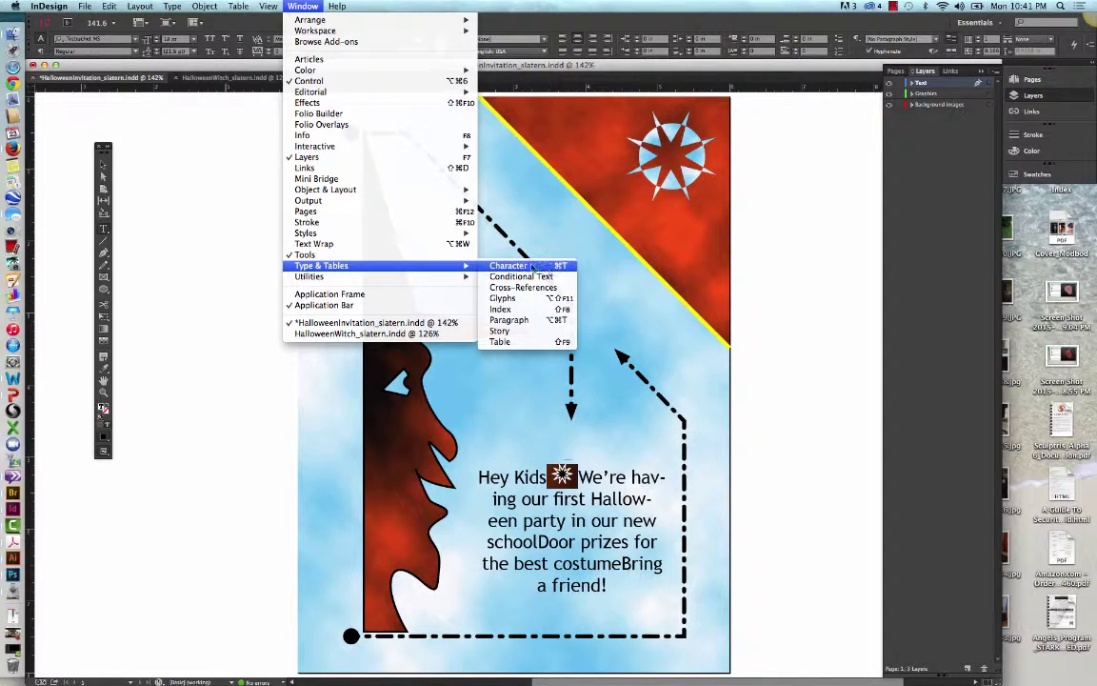
left_click(533, 266)
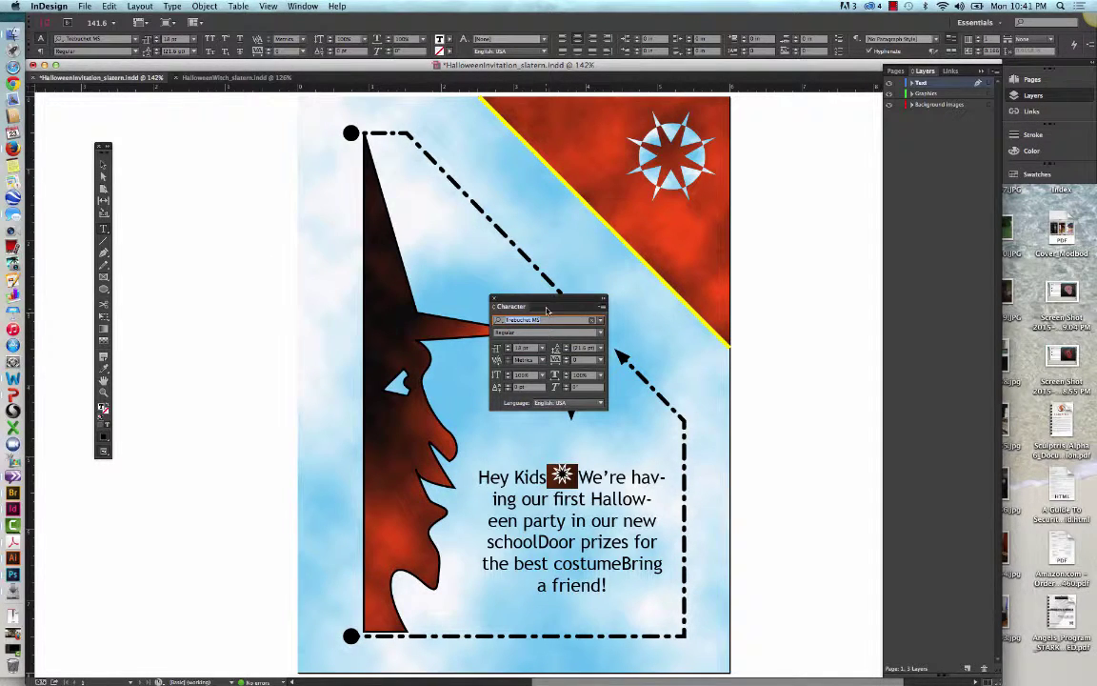
left_click_drag(548, 311, 644, 248)
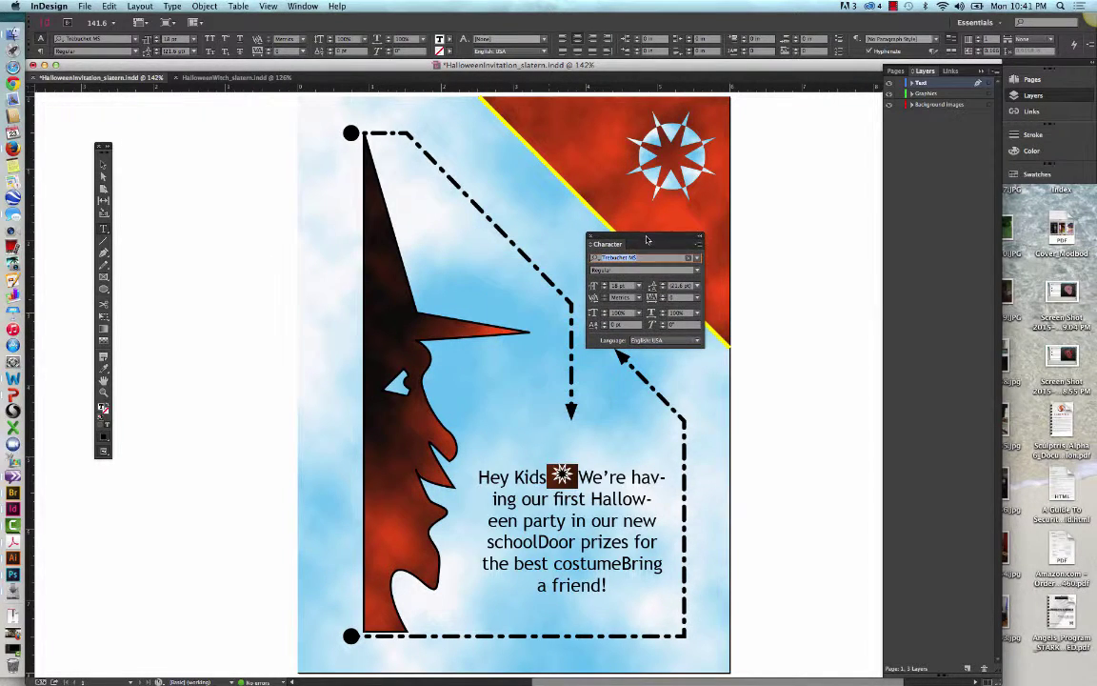
left_click(614, 326)
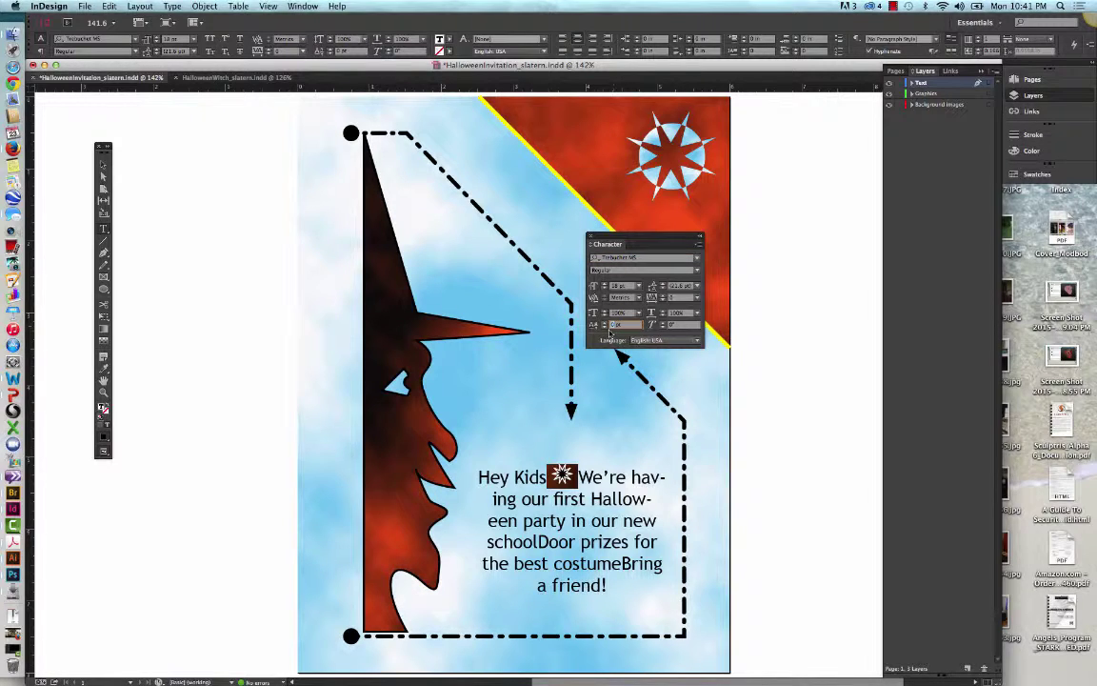
type("4")
key("Tab")
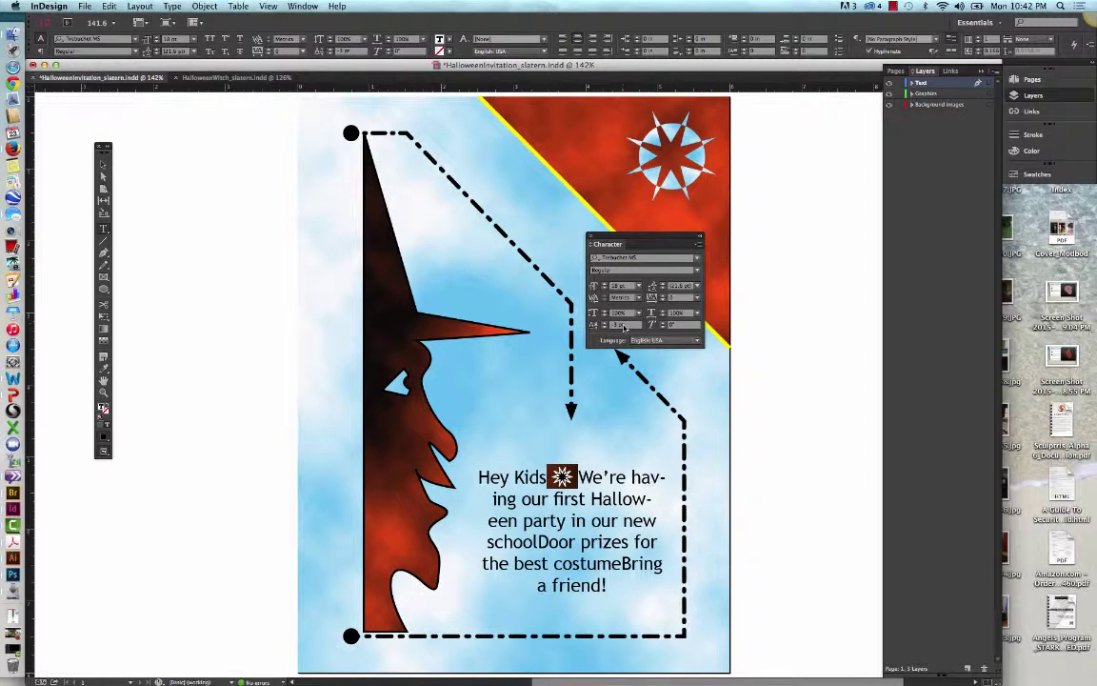
- Copy the starburst glyph and paste it between 'school' and 'Door prizes'
left_click(107, 7)
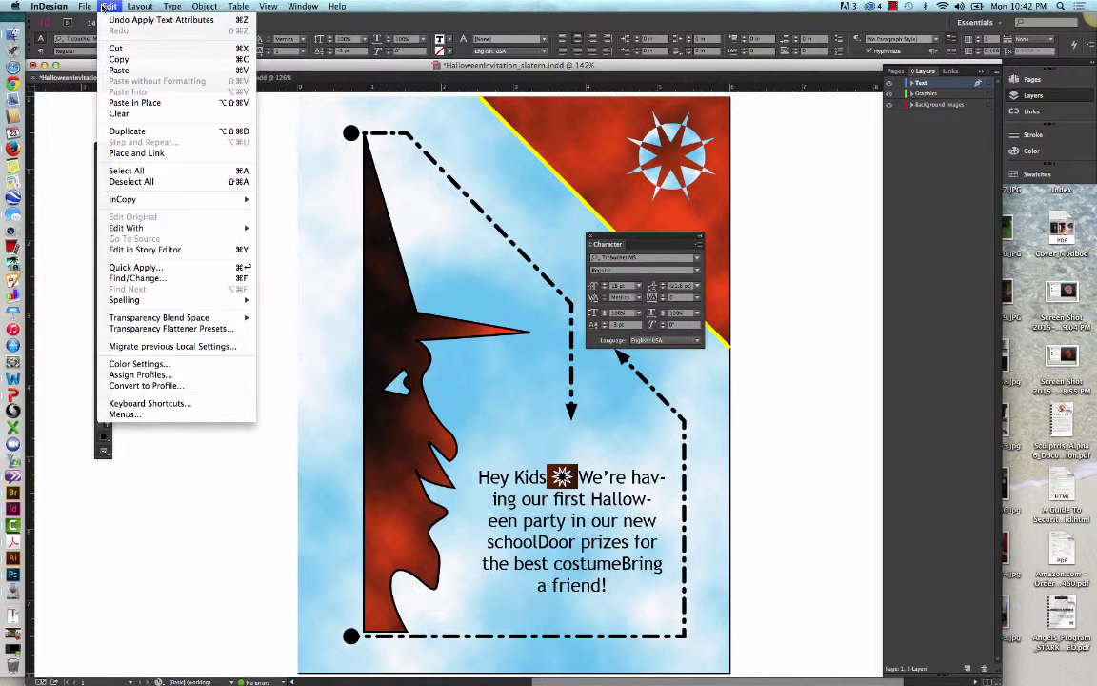
left_click(117, 60)
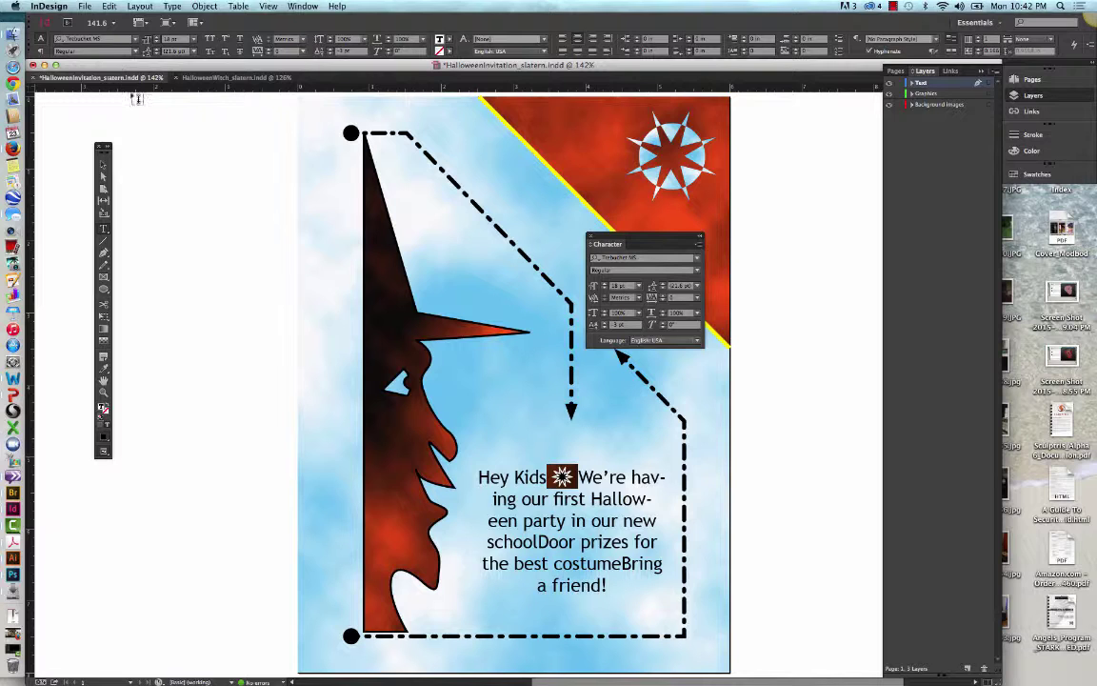
left_click(540, 541)
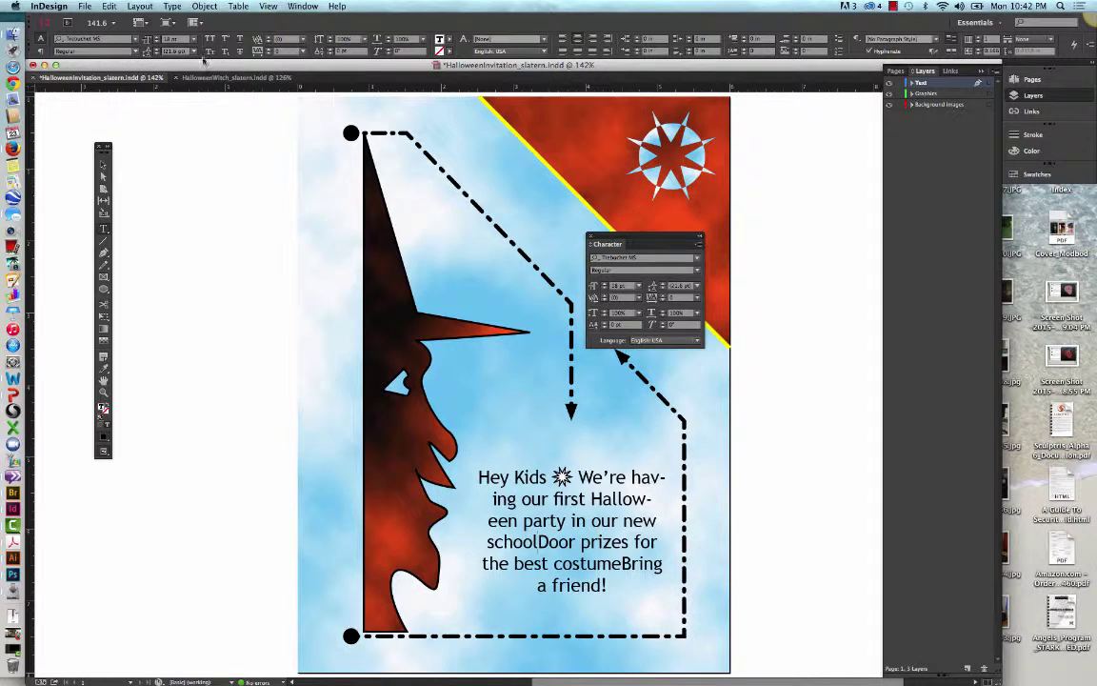
left_click(102, 5)
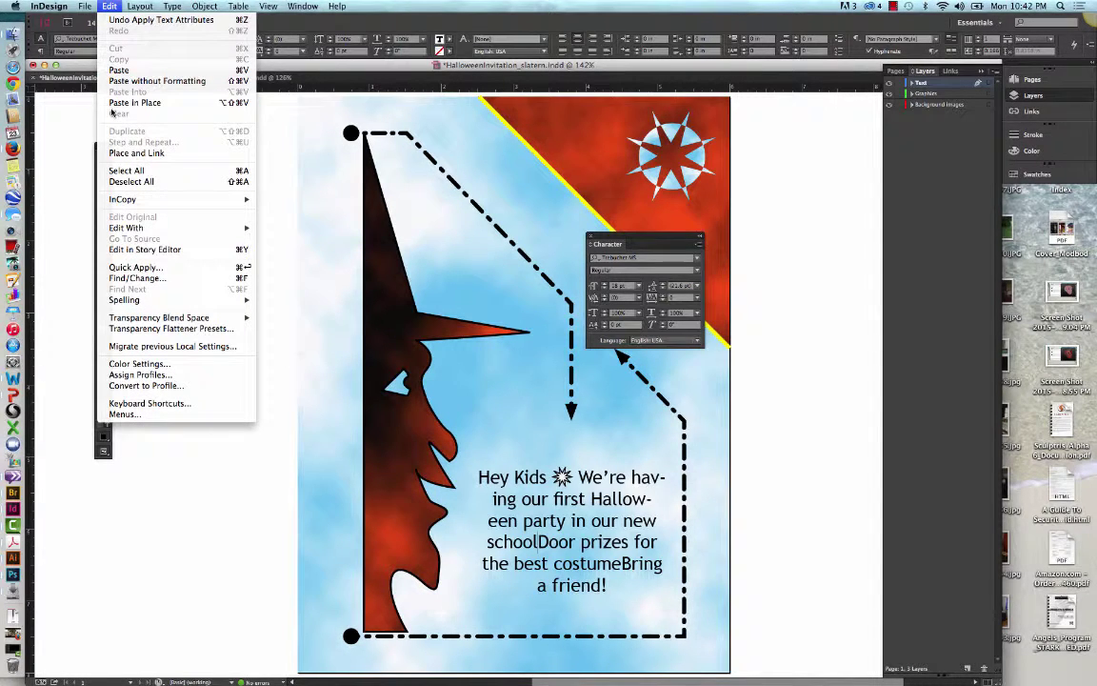
left_click(119, 71)
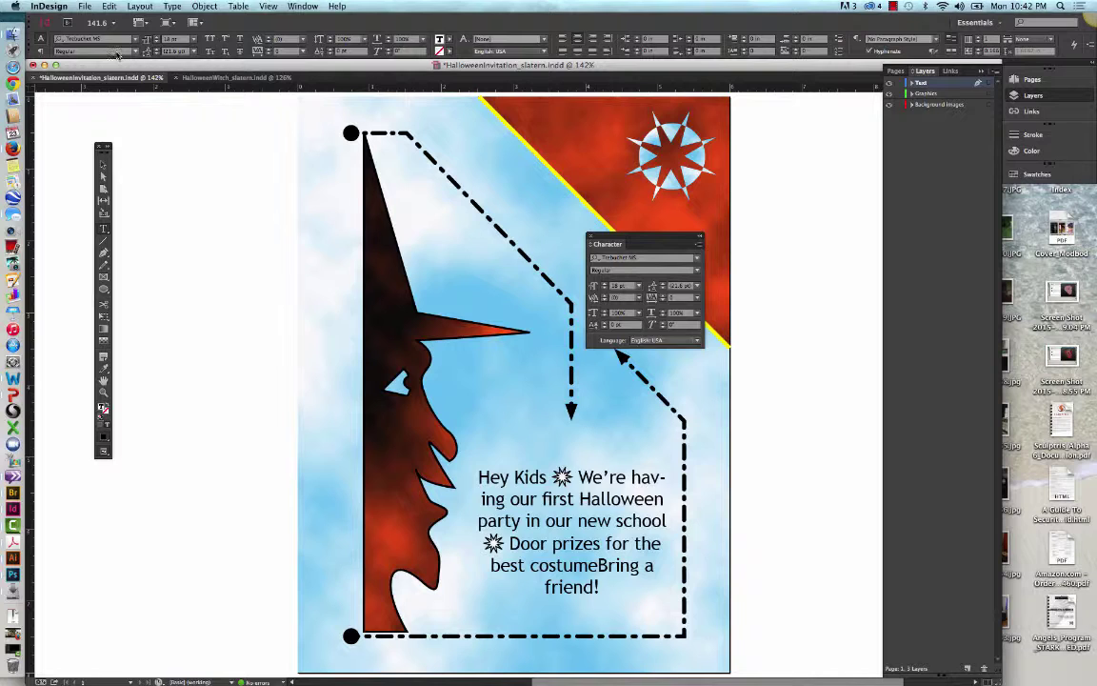
- Paste another starburst between 'costume' and 'Bring', then select 'We're having'
left_click(109, 7)
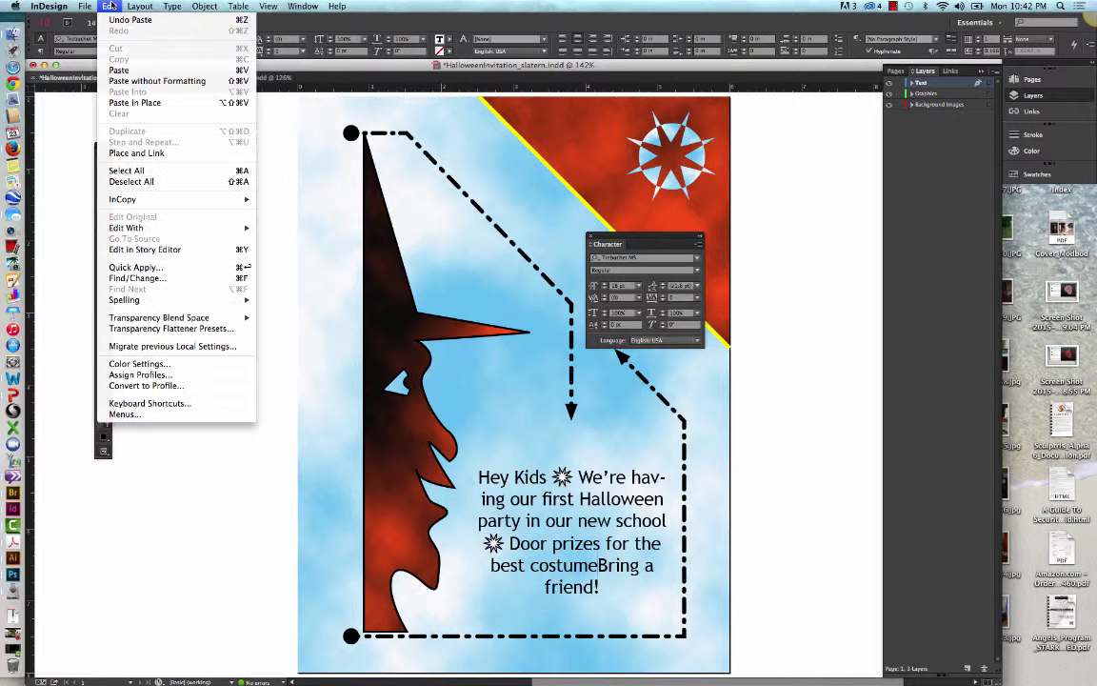
left_click(119, 70)
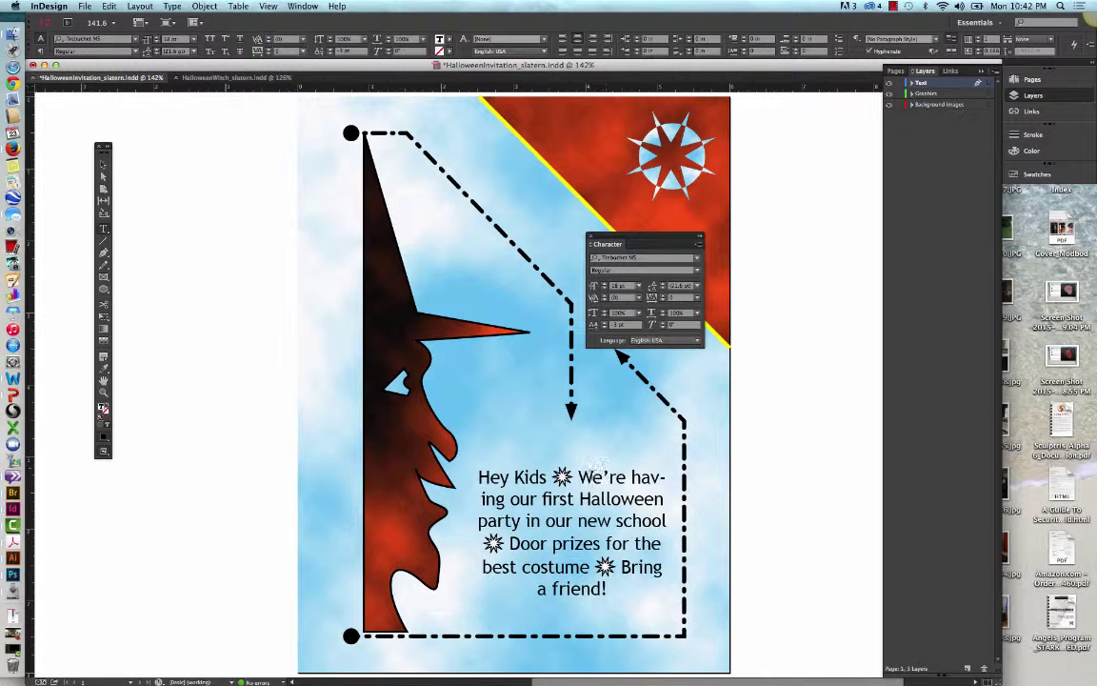
left_click_drag(578, 476, 507, 498)
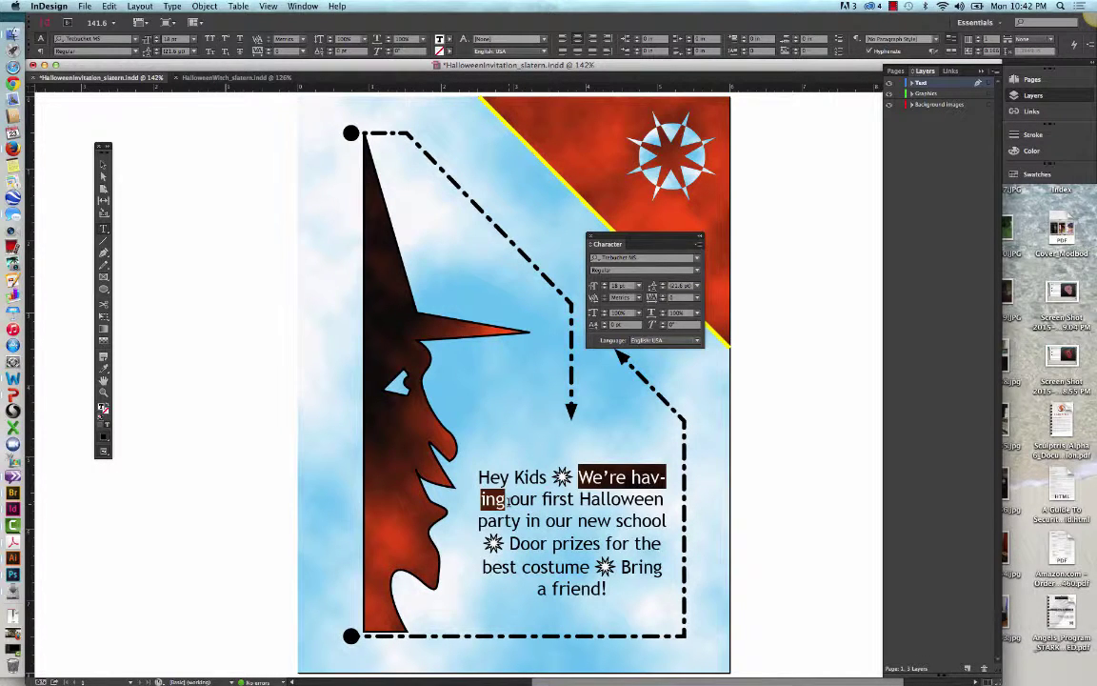
- Replace 'We're having' with 'It's', save the document, and exit text editing
type("It's")
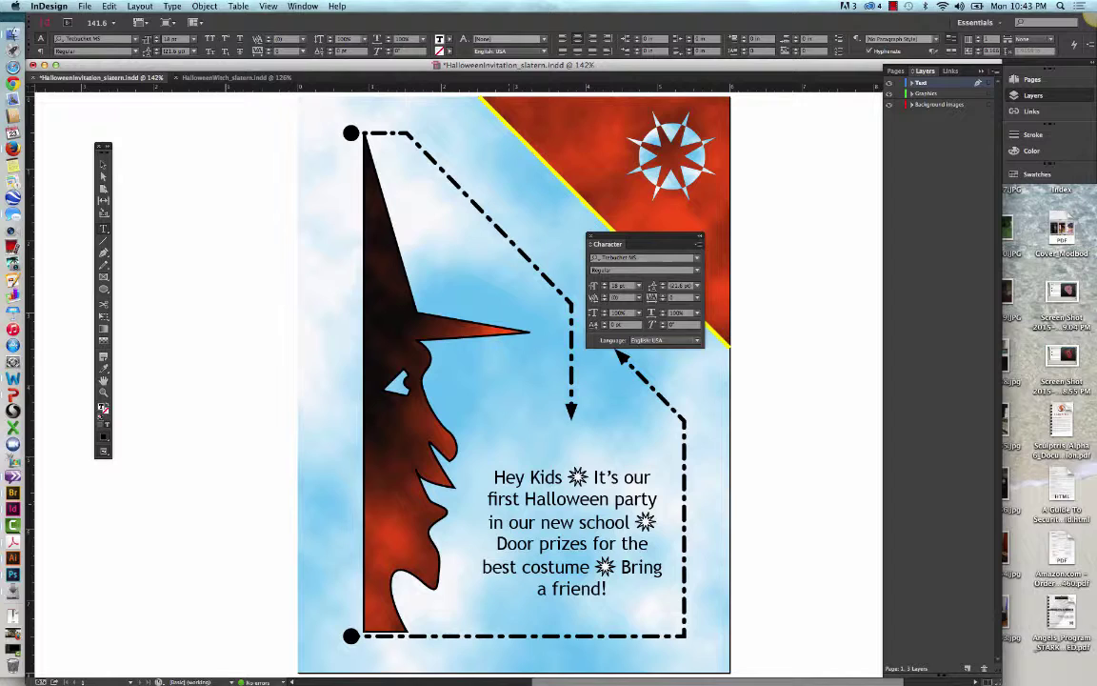
key("super+s")
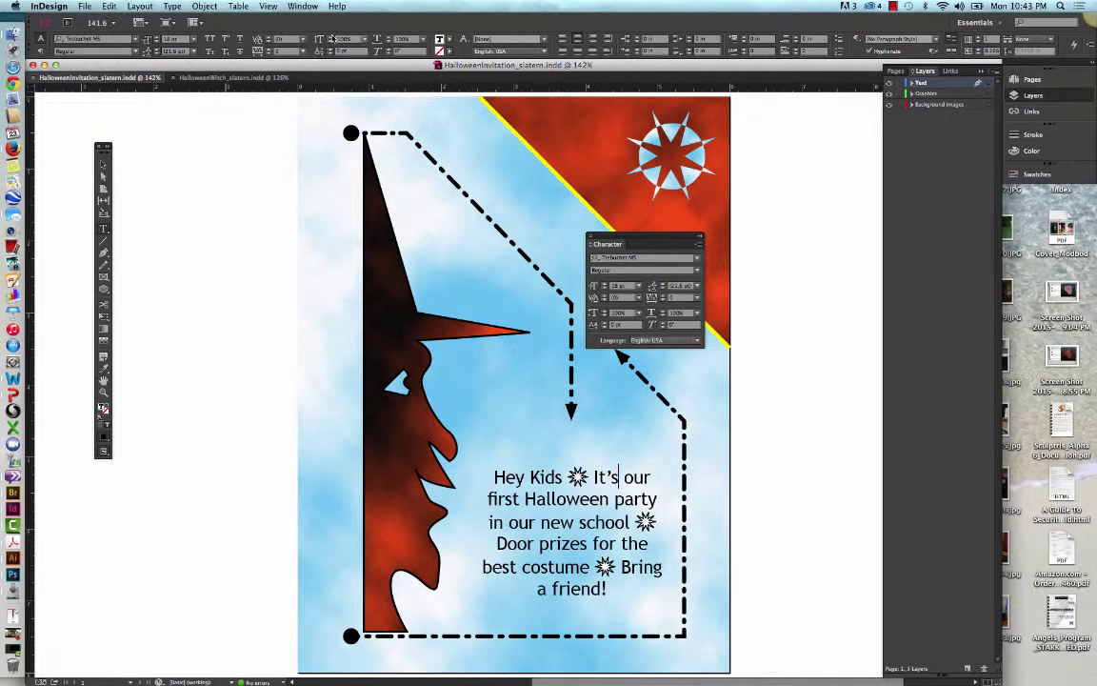
key("Escape")
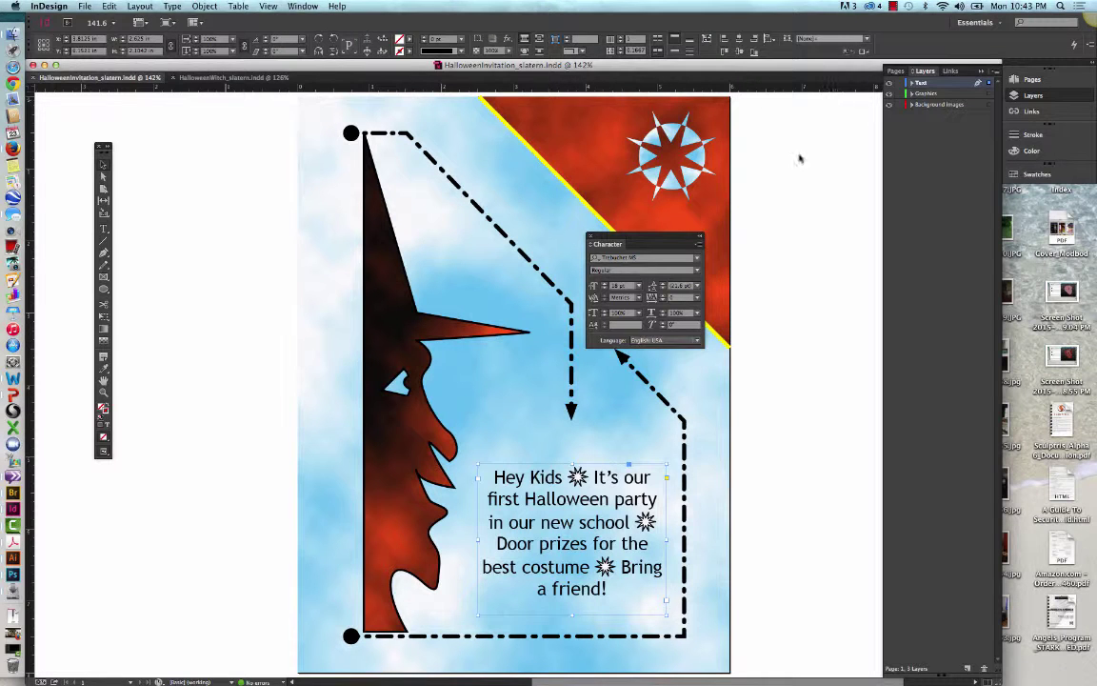
- Type 'happy' along the yellow diagonal line with the Type on a Path tool
left_click_drag(682, 237, 829, 140)
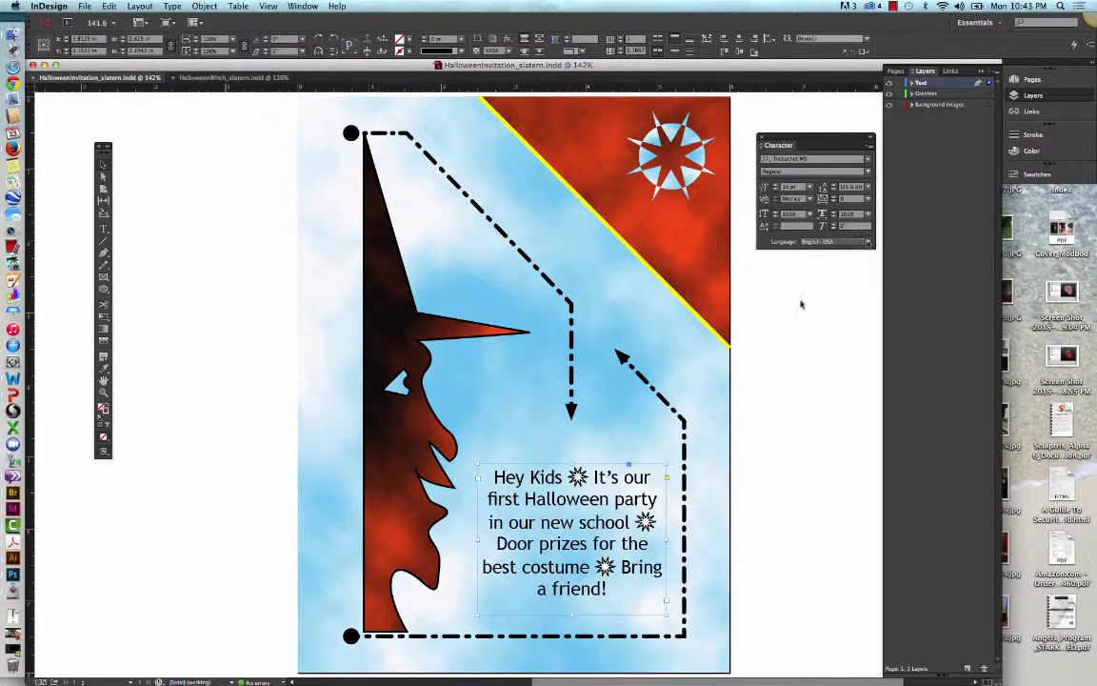
left_click(714, 334)
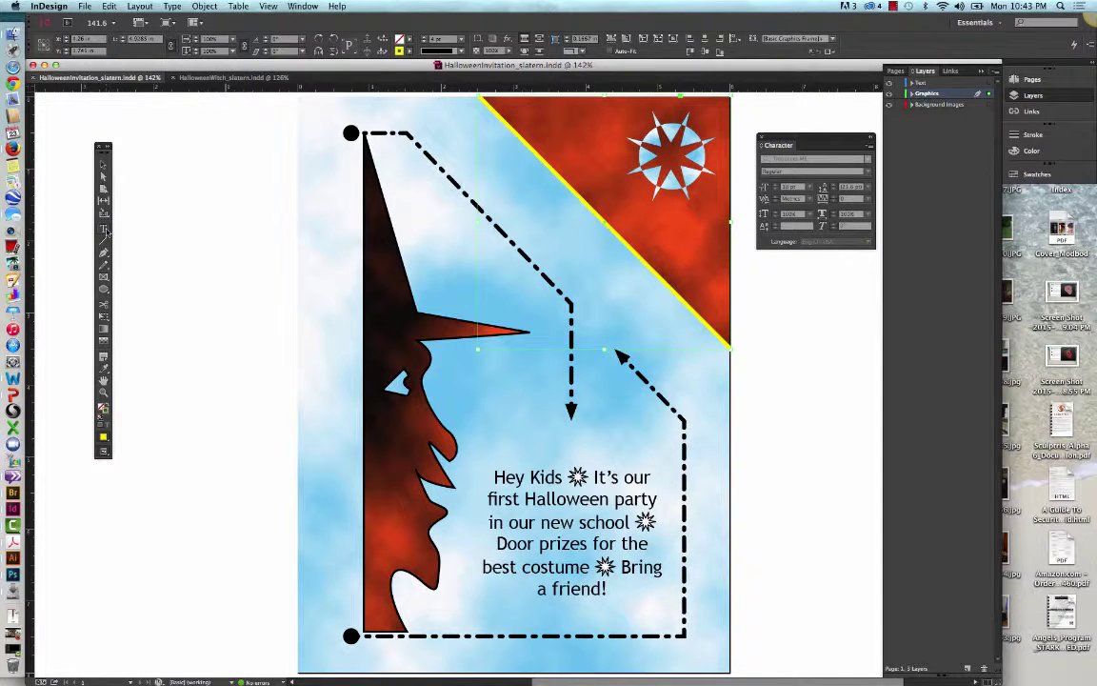
left_click(105, 230)
left_click(122, 232)
left_click(524, 143)
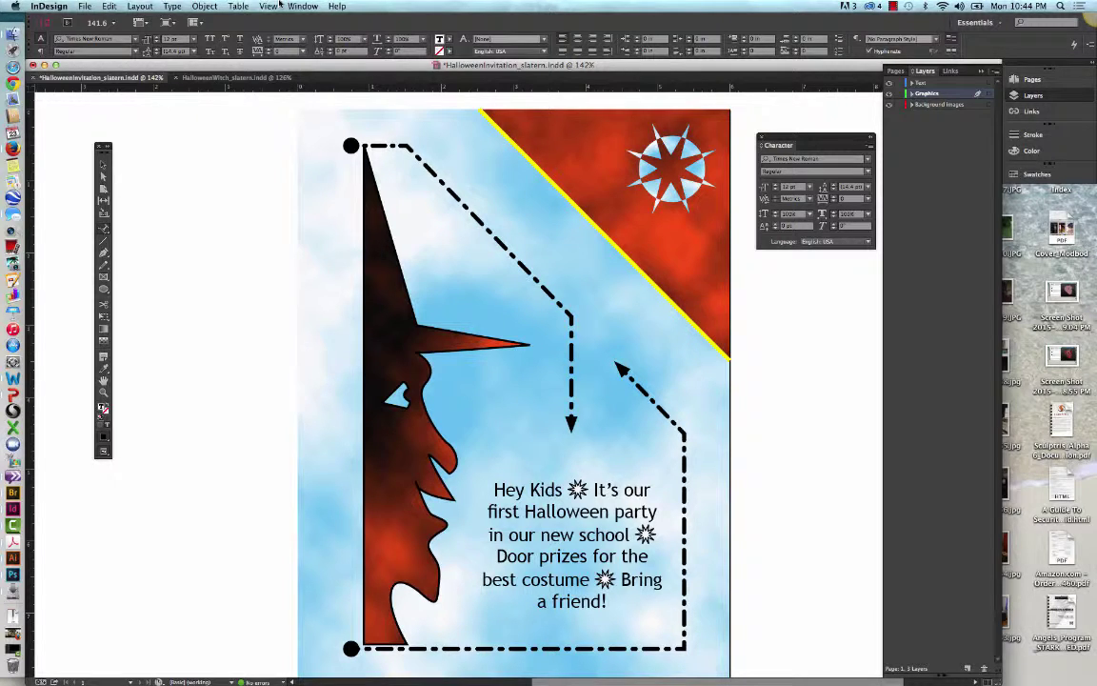
type("happy")
- Set the path text 'happy' to Impact at 60 pt
double_click(488, 116)
left_click_drag(505, 130, 470, 104)
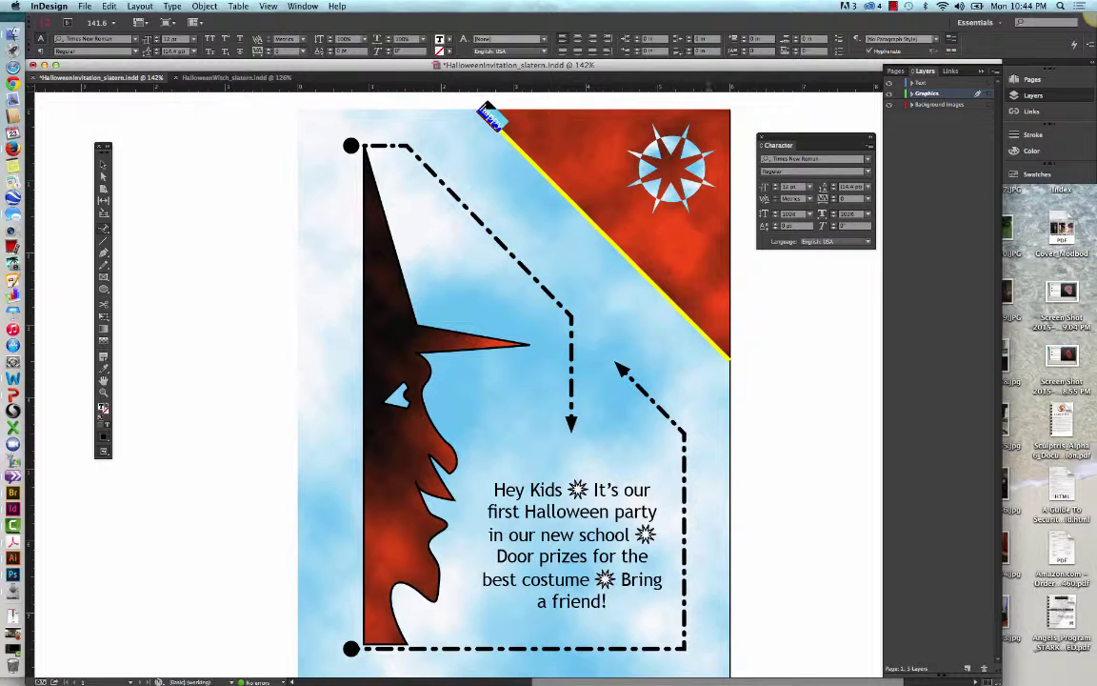
left_click(867, 159)
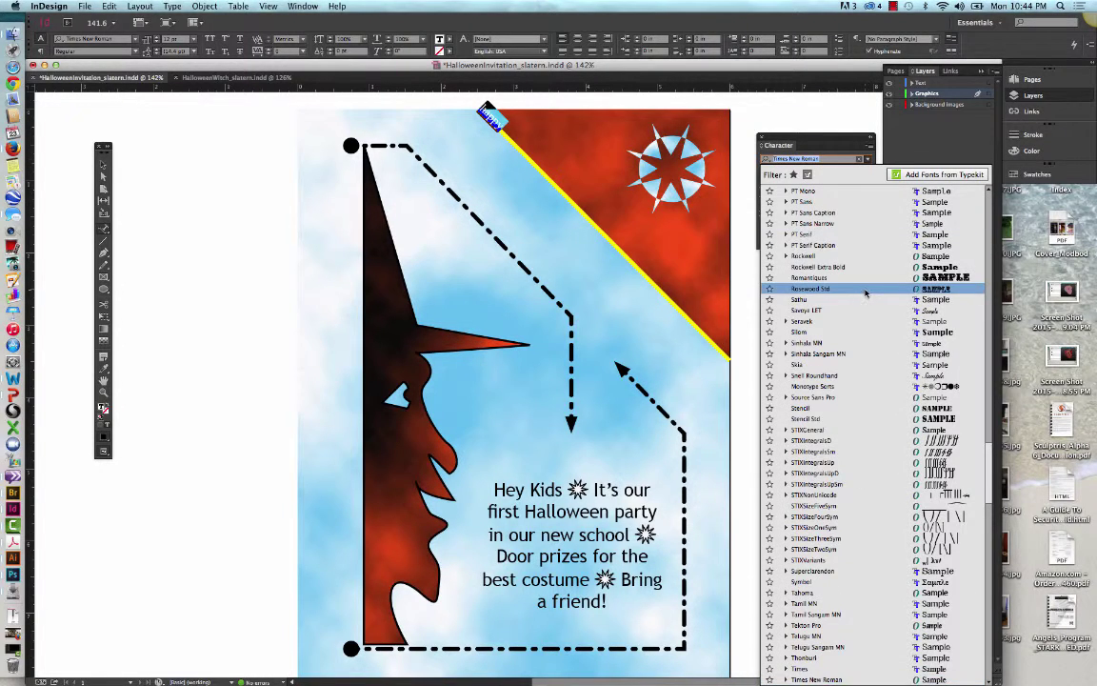
scroll(864, 286, "down", 5)
scroll(863, 286, "up", 15)
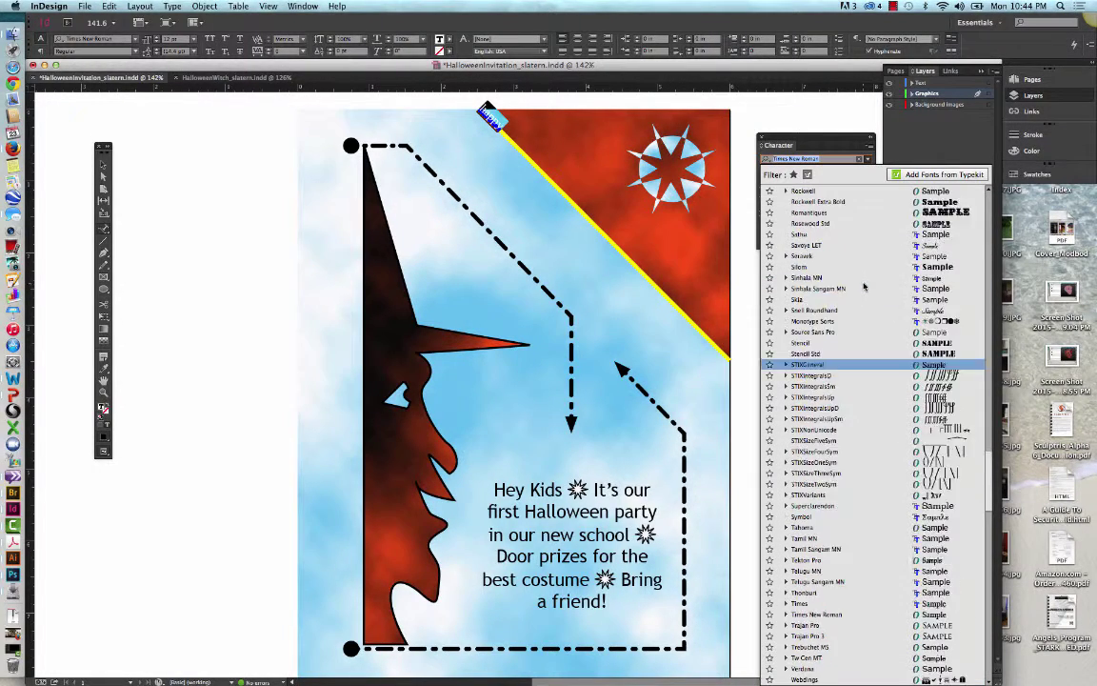
scroll(864, 284, "up", 5)
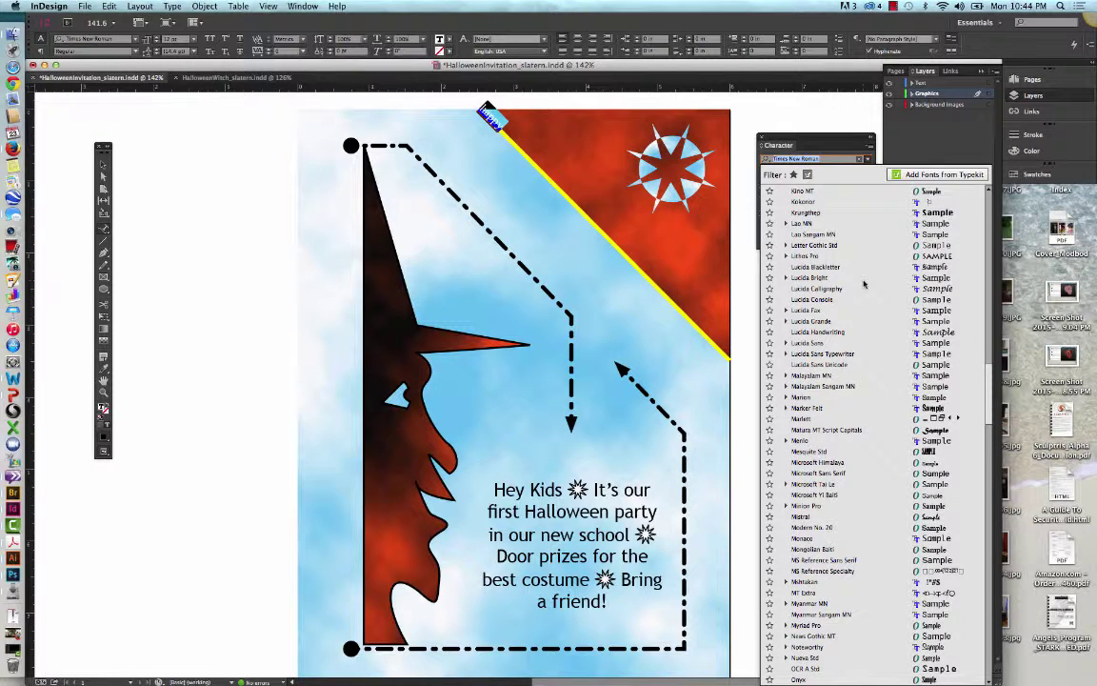
scroll(864, 284, "up", 4)
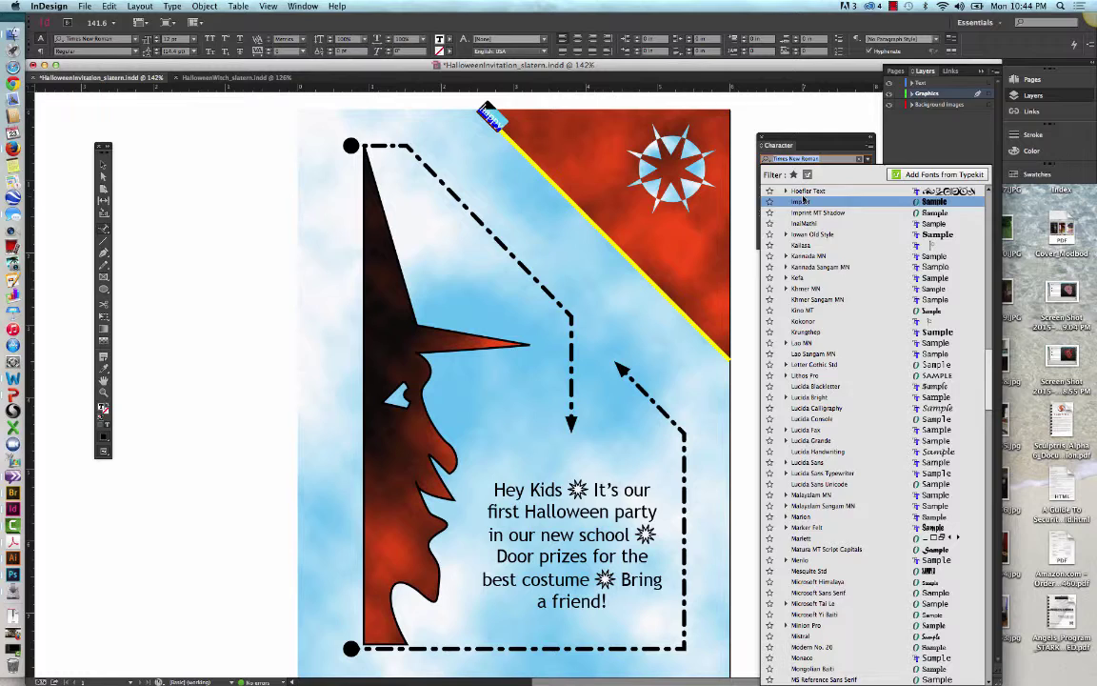
left_click(805, 201)
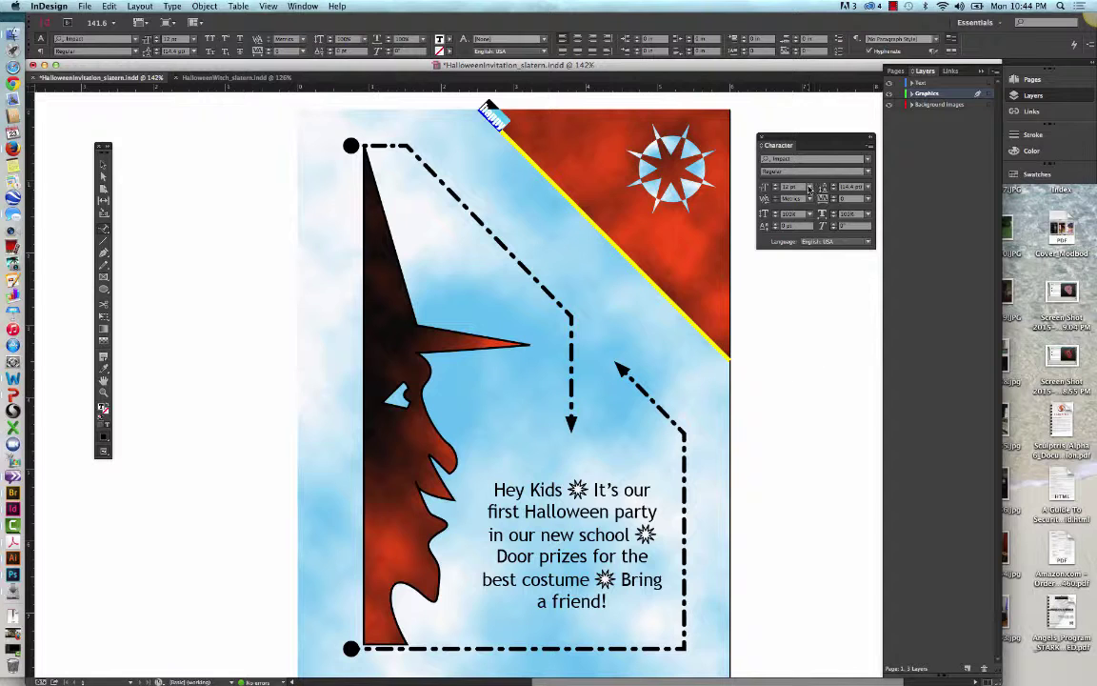
left_click(809, 186)
left_click(807, 347)
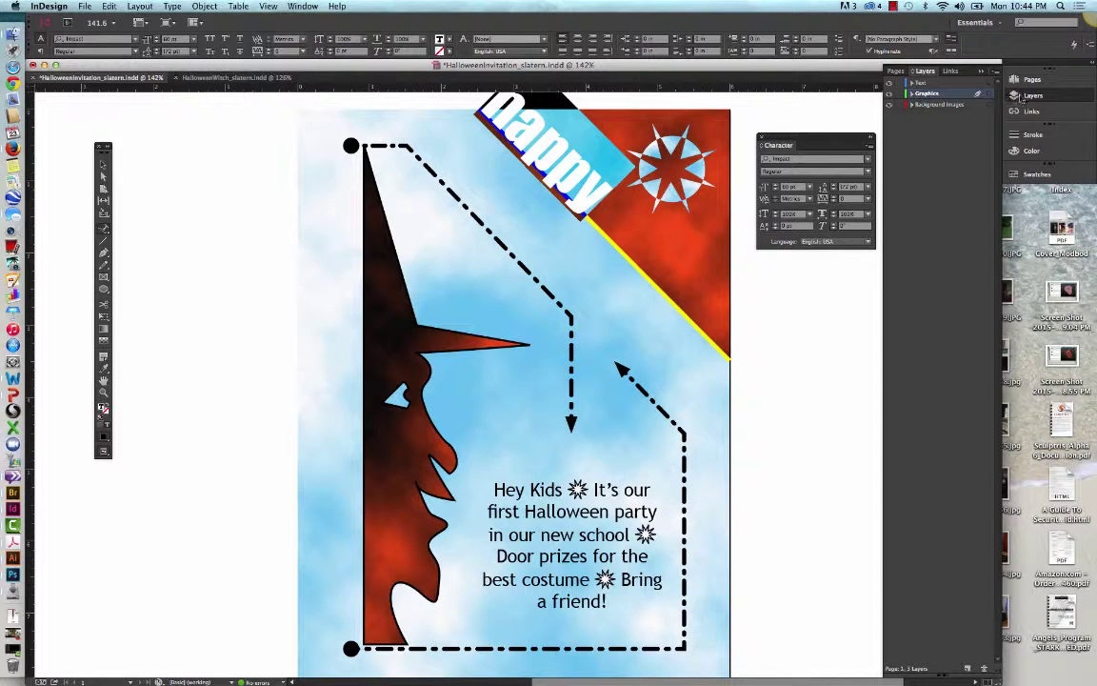
- Fill the word 'happy' with the [Paper] swatch
left_click(1038, 136)
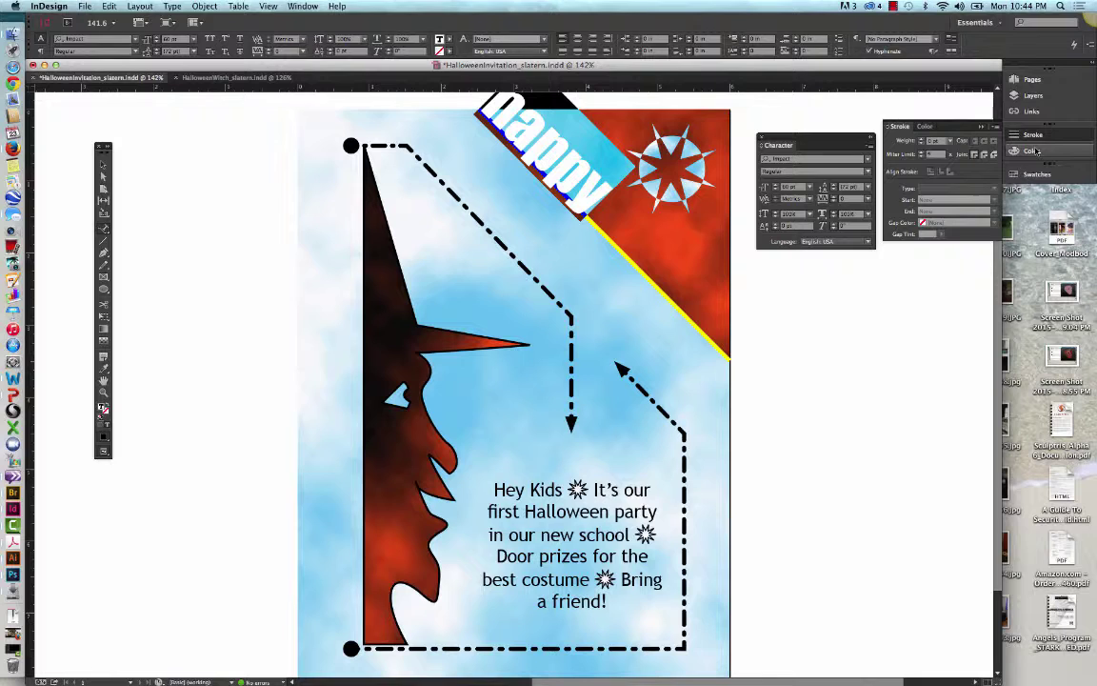
left_click(1036, 174)
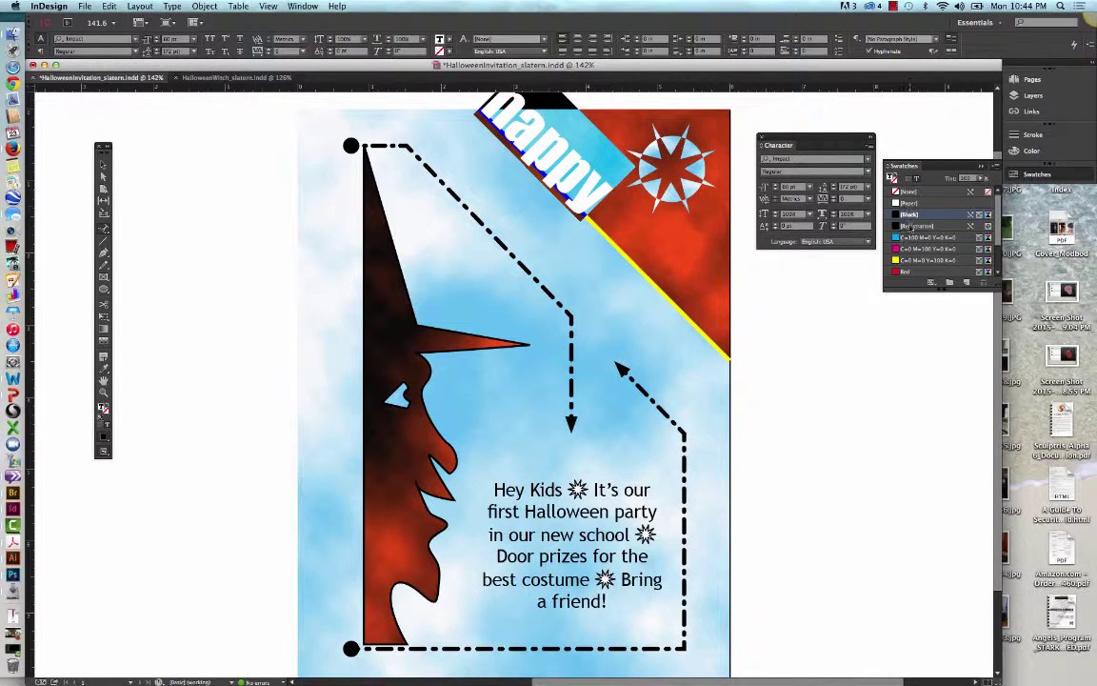
left_click(909, 204)
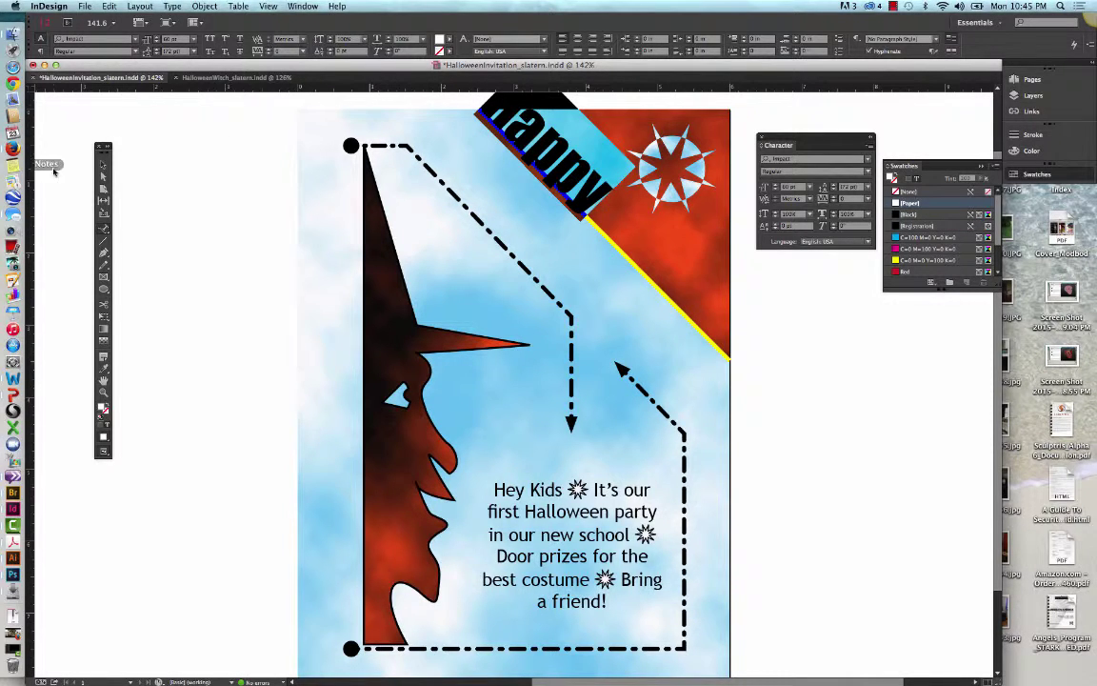
- Set the 'happy' path's stroke to [None], then select the red corner frame
left_click(103, 164)
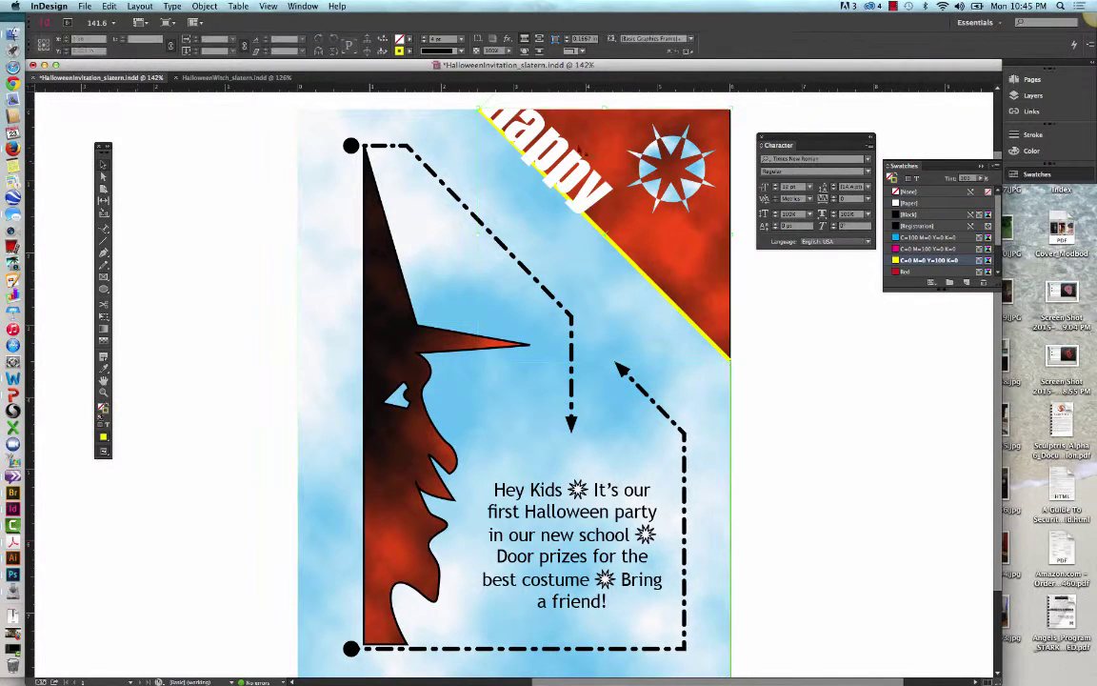
left_click(576, 179)
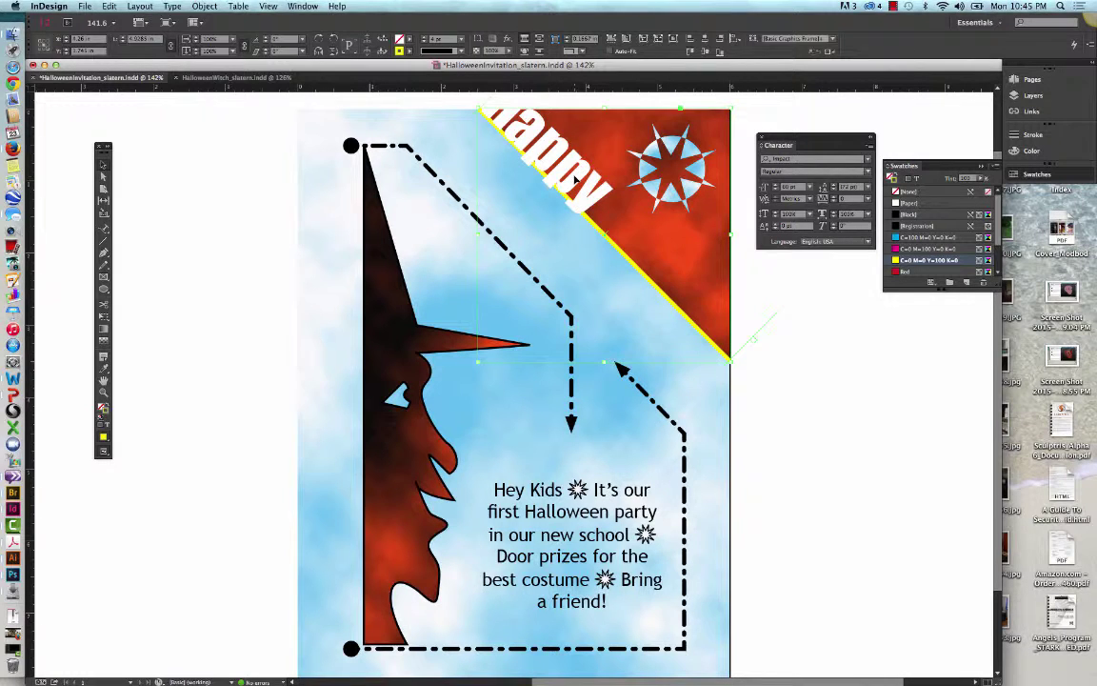
left_click(906, 193)
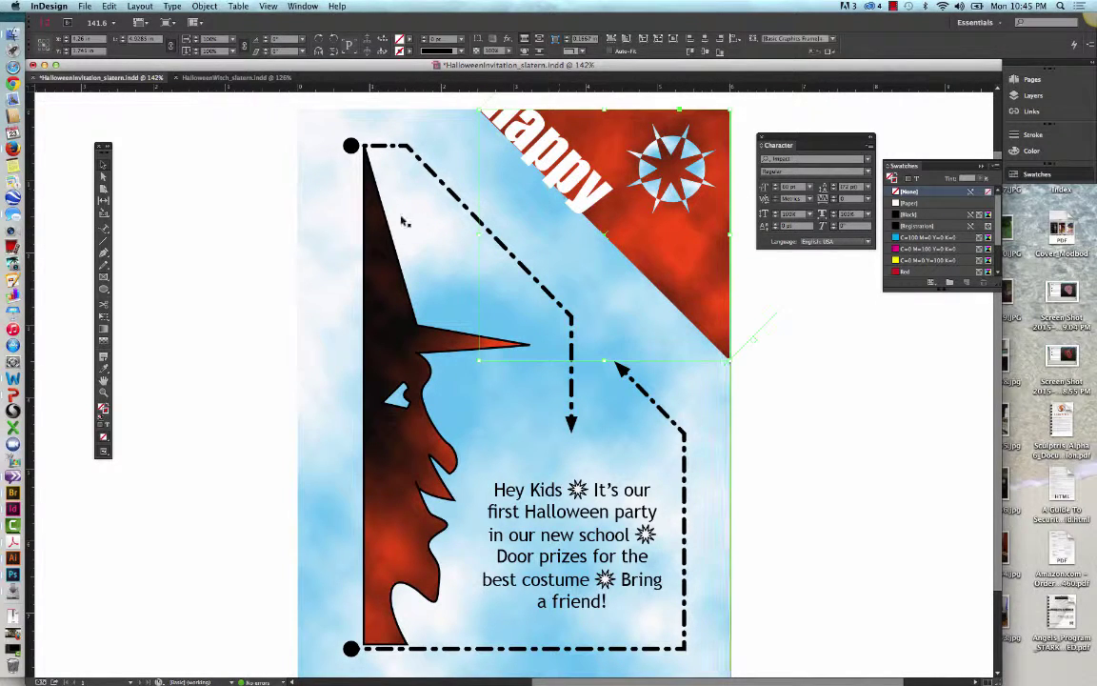
left_click(465, 176)
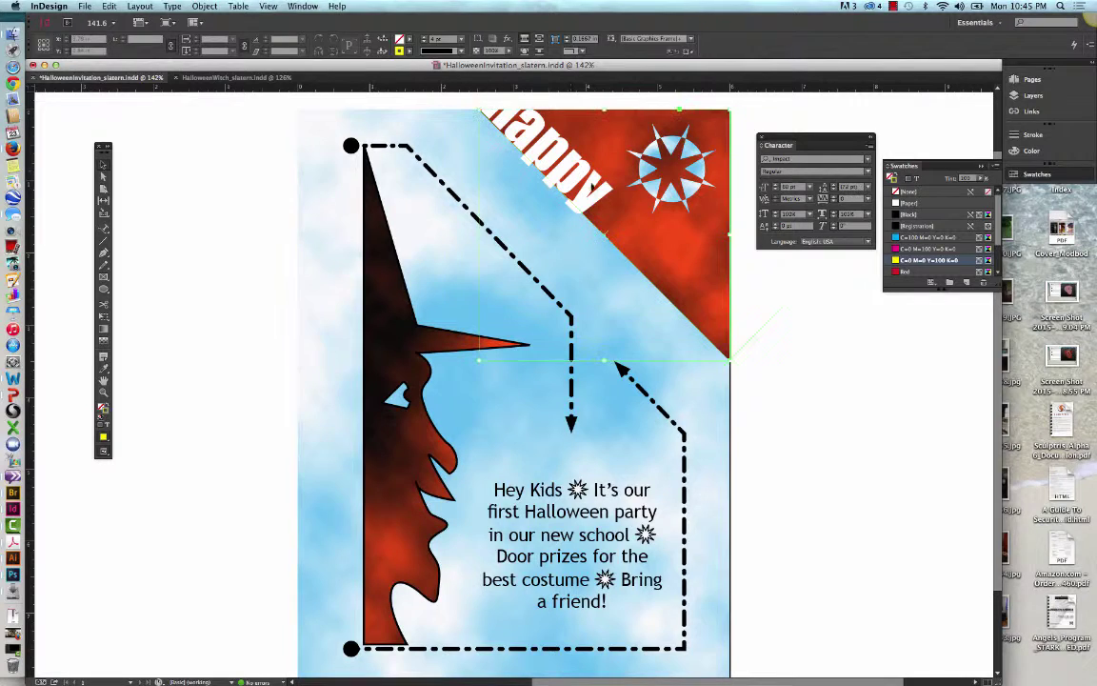
left_click(569, 208)
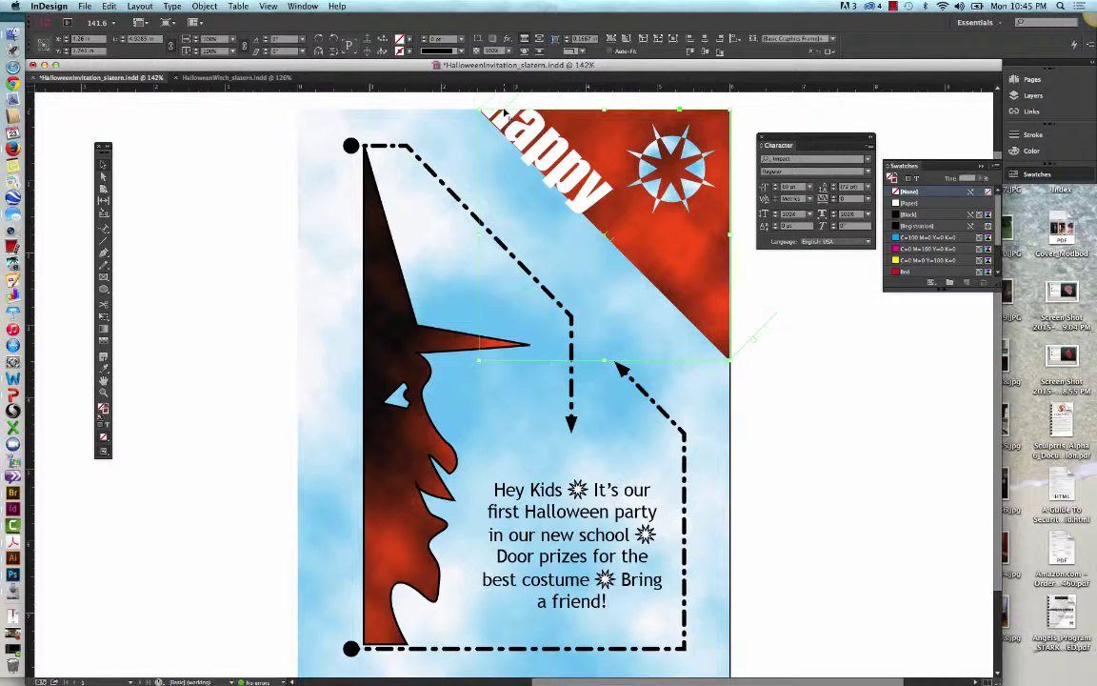
- Nudge 'happy' down slightly and Alt-drag a duplicate just below the original
left_click_drag(505, 114, 530, 144)
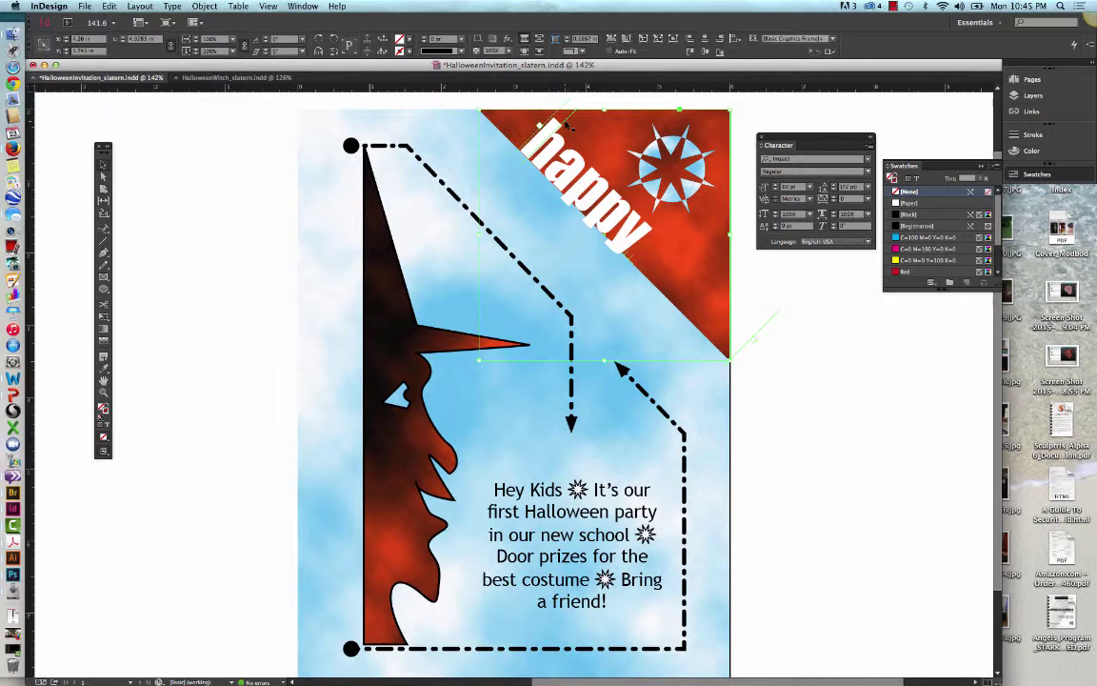
left_click_drag(558, 116, 567, 124)
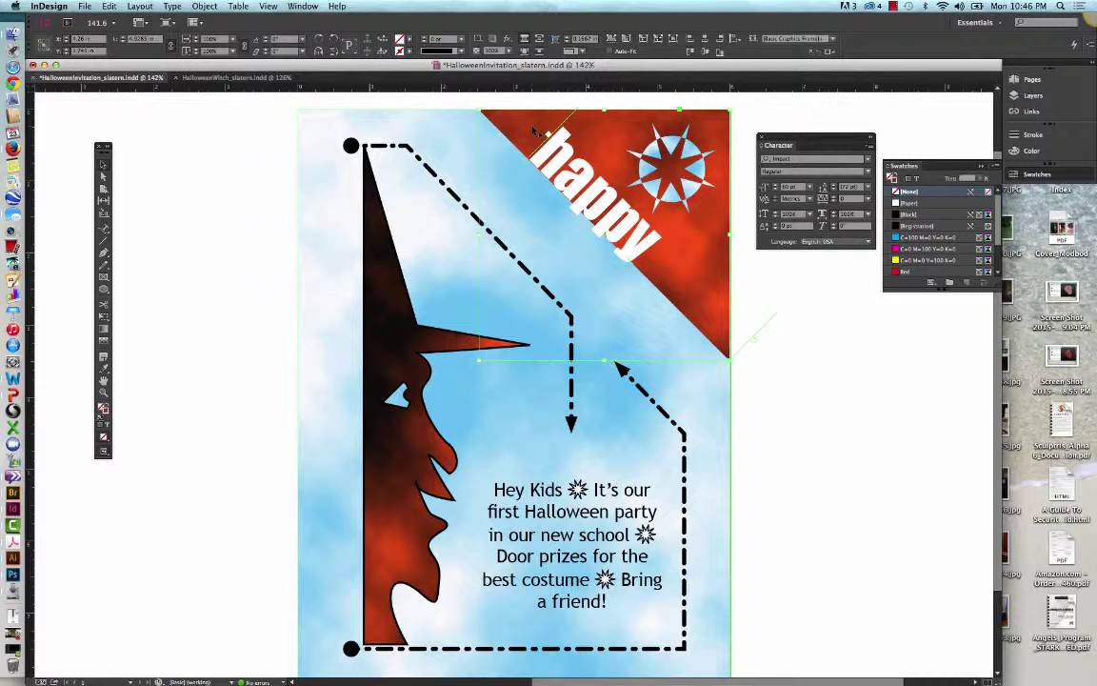
left_click_drag(524, 169, 549, 219)
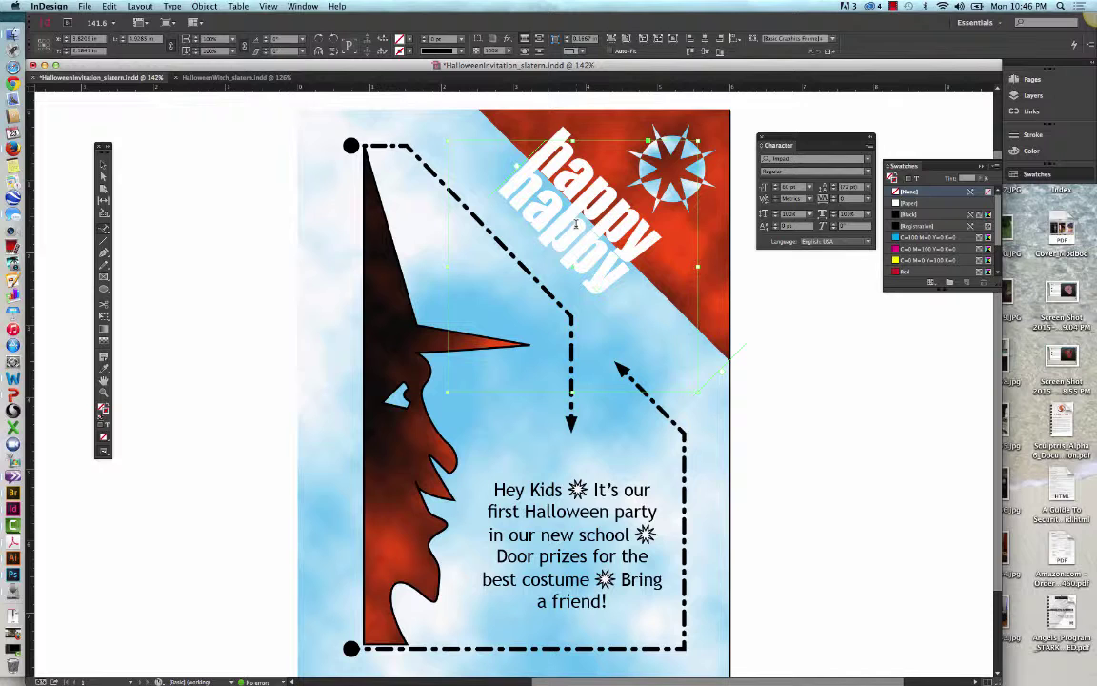
- Replace the duplicate 'happy' with 'halloween' and nudge the headline frame left and down
left_click_drag(609, 287, 509, 186)
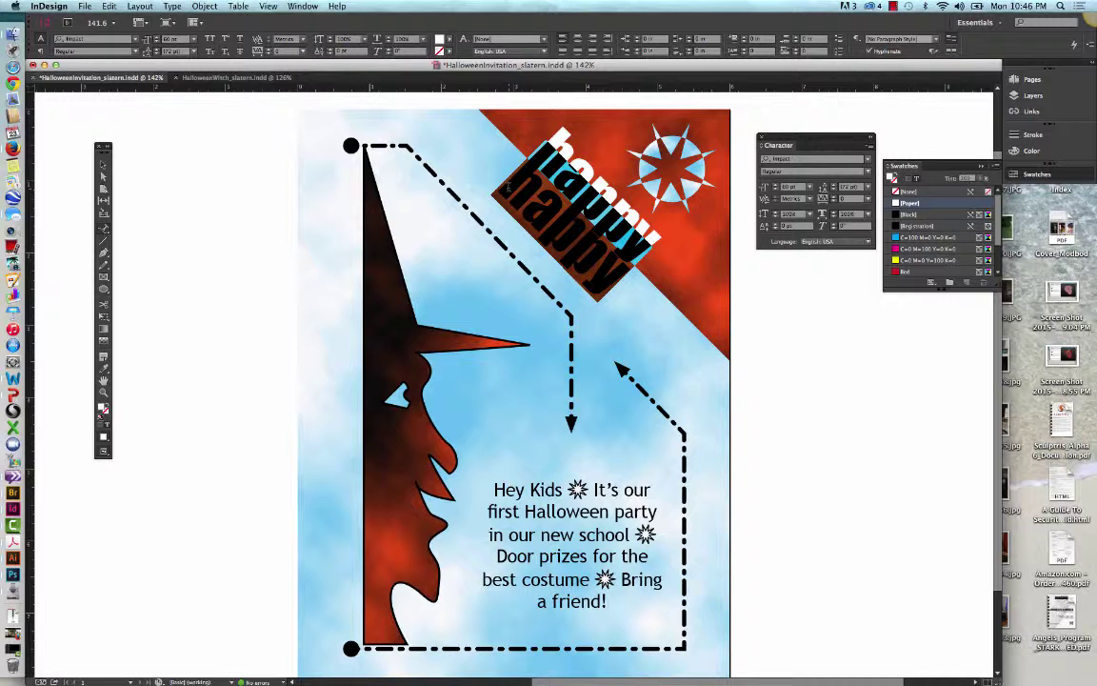
key("BackSpace")
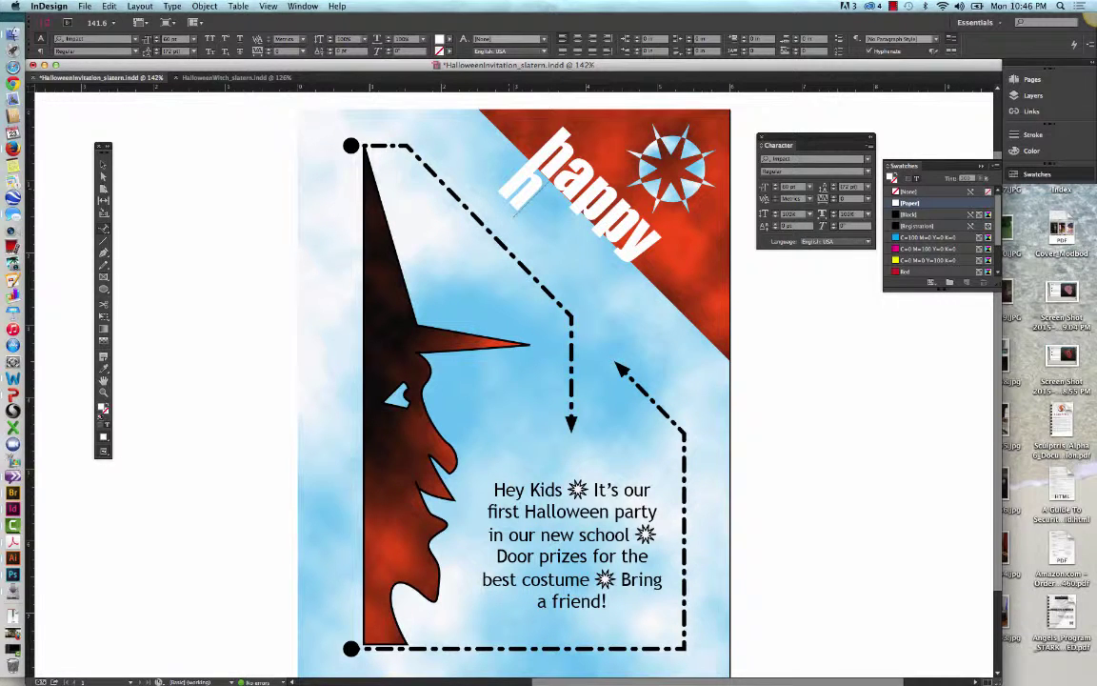
type("hallow")
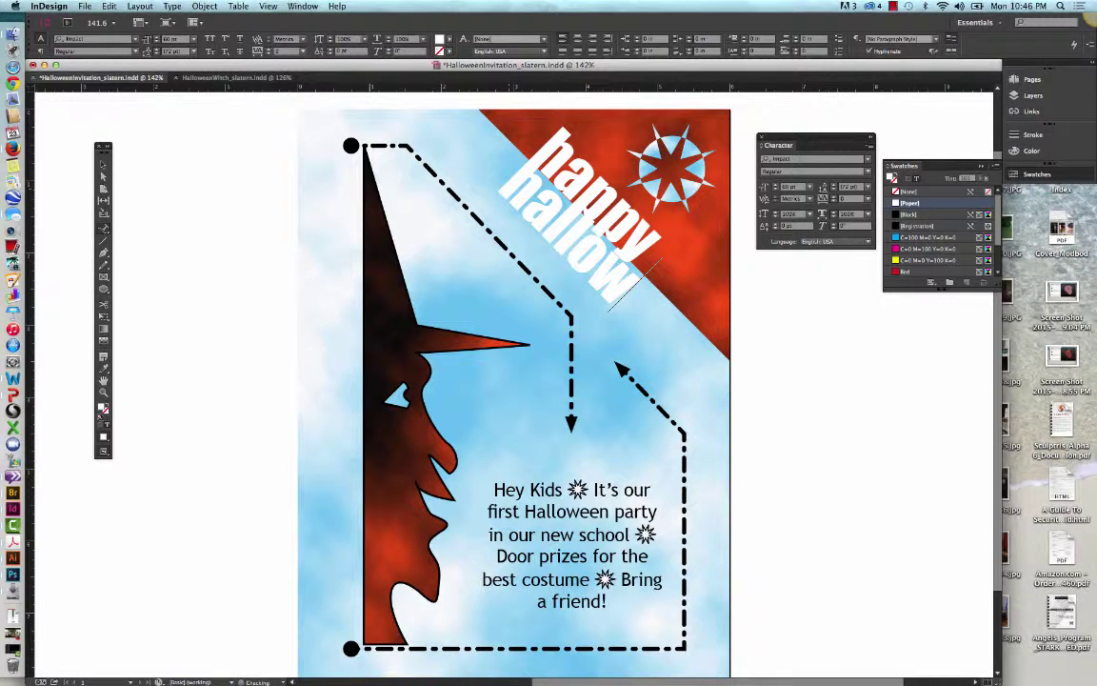
type("een")
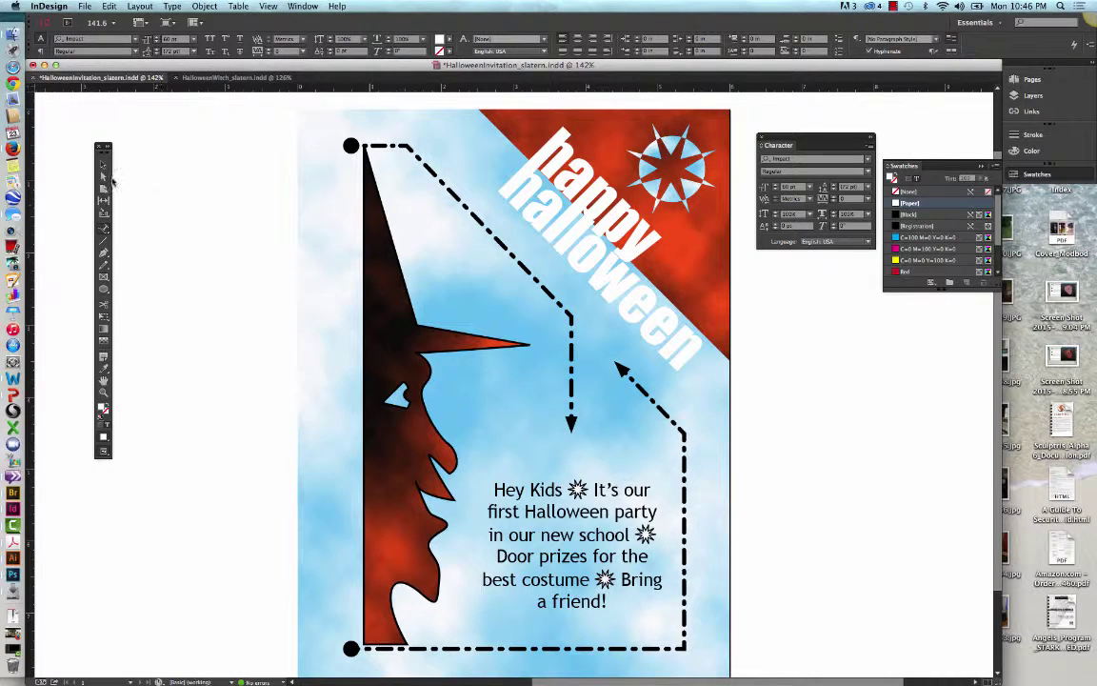
left_click(104, 164)
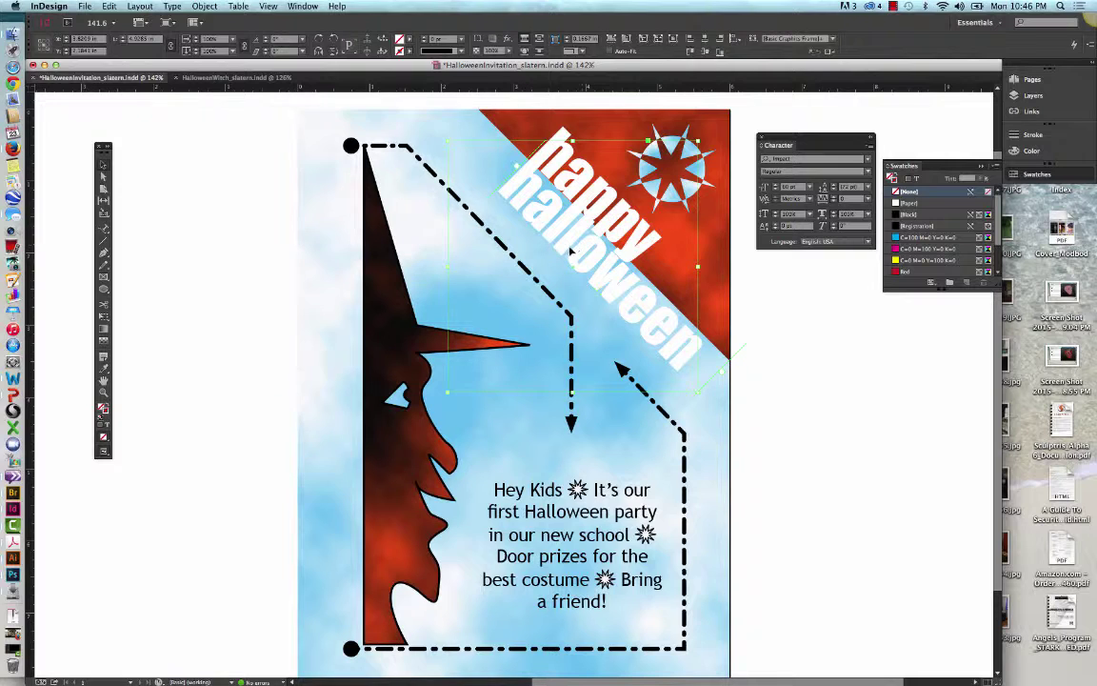
left_click_drag(570, 250, 555, 260)
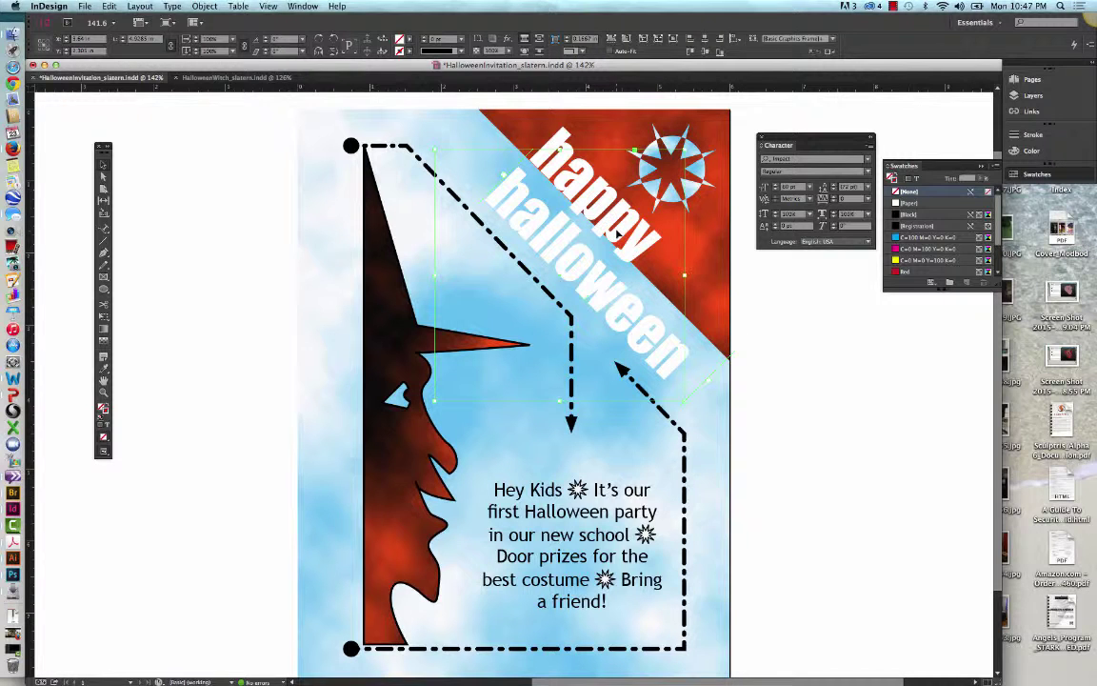
- Convert the selected headline text to outlines with Type > Create Outlines
left_click(824, 377)
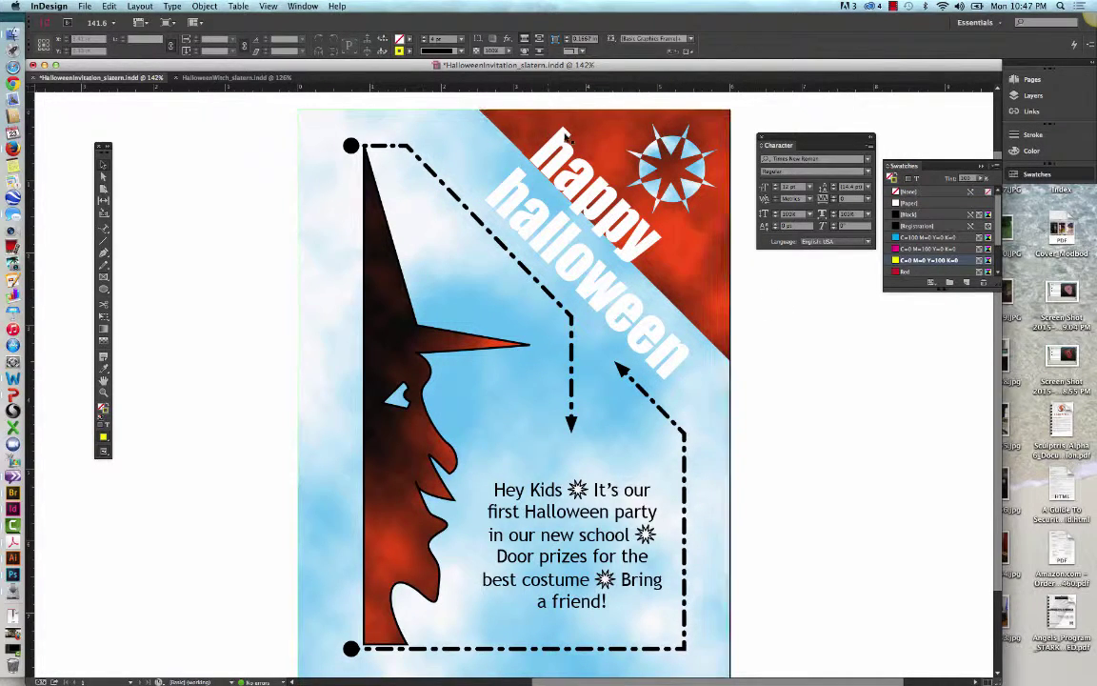
left_click(565, 137)
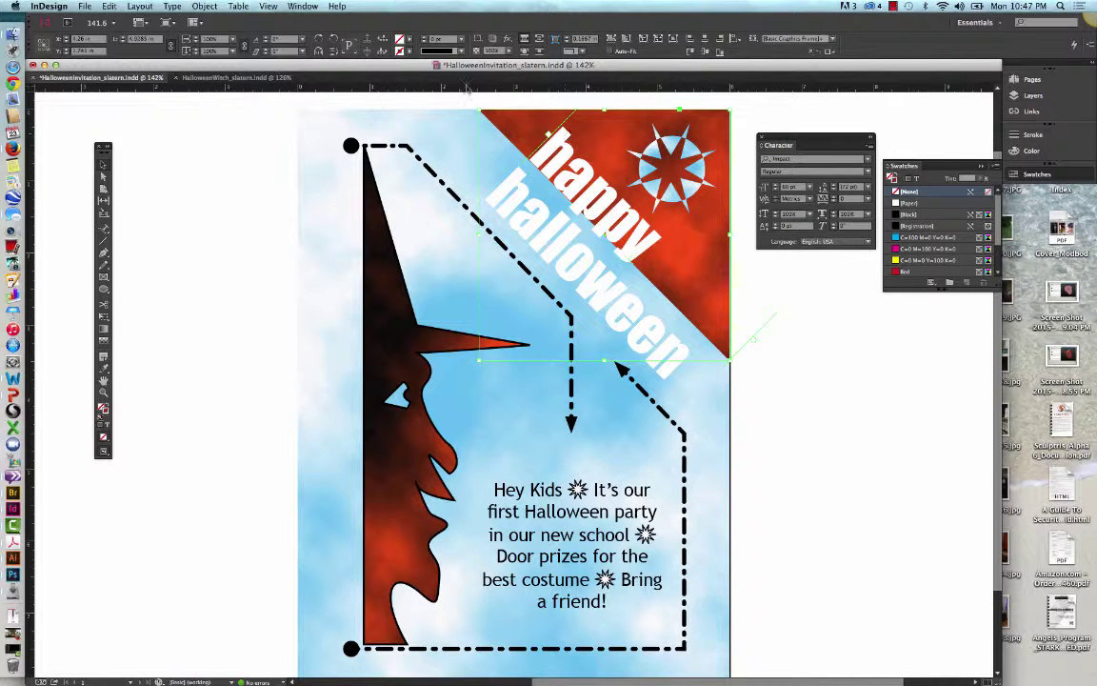
left_click(174, 7)
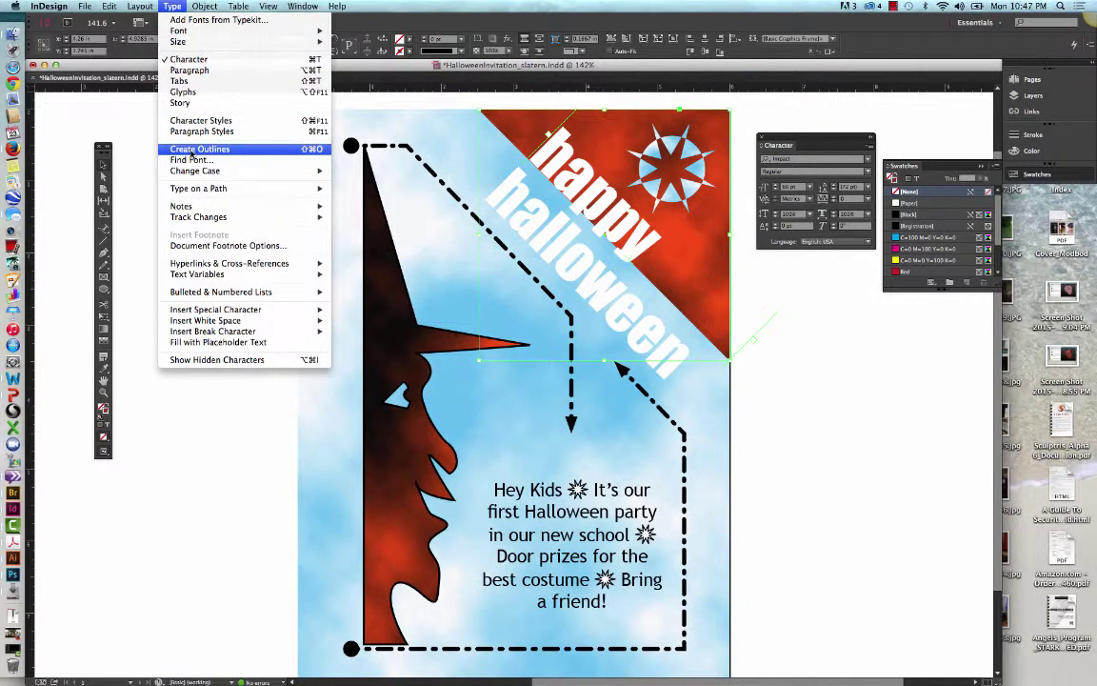
left_click(190, 150)
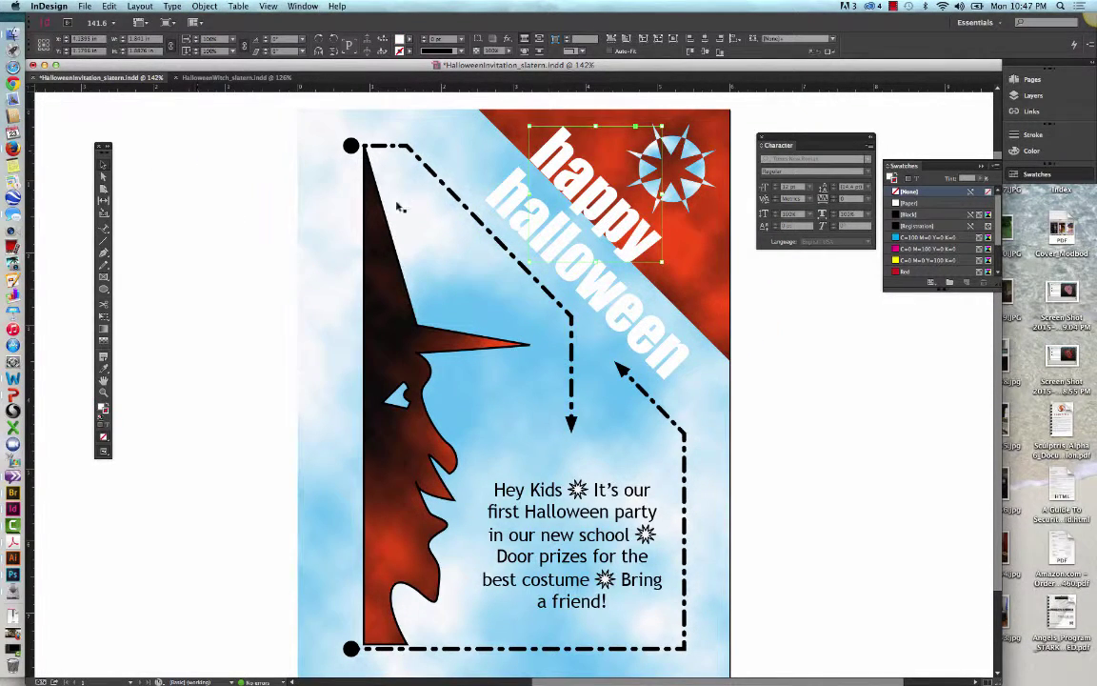
- Convert the remaining 'halloween' text to outlines as well
left_click(676, 370)
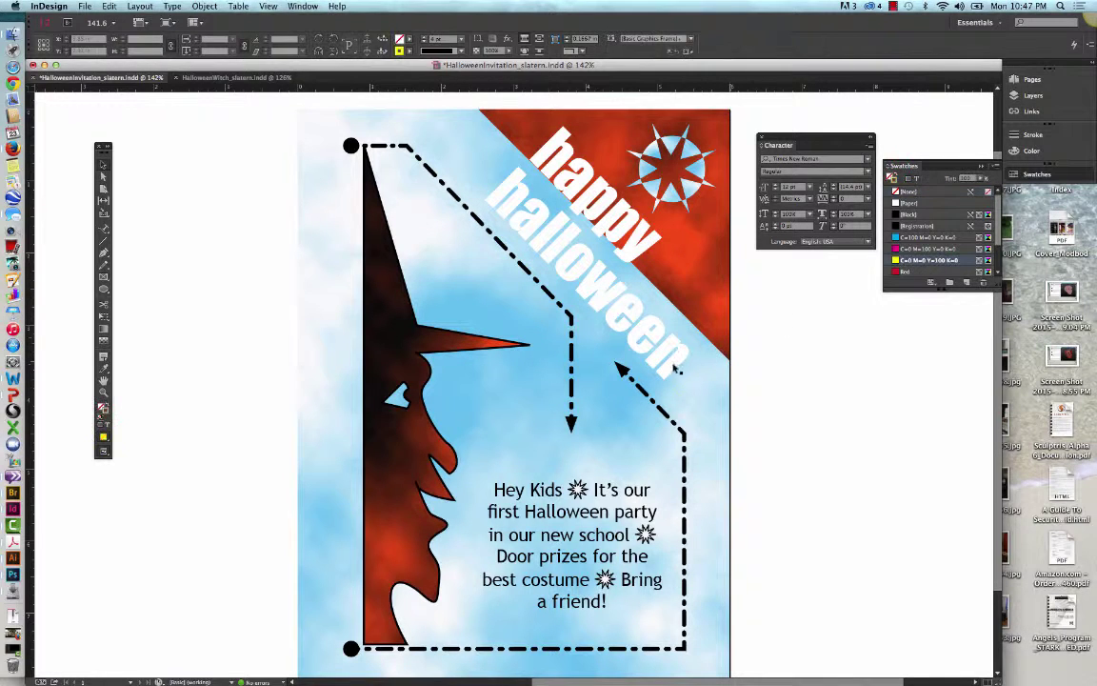
left_click(676, 367)
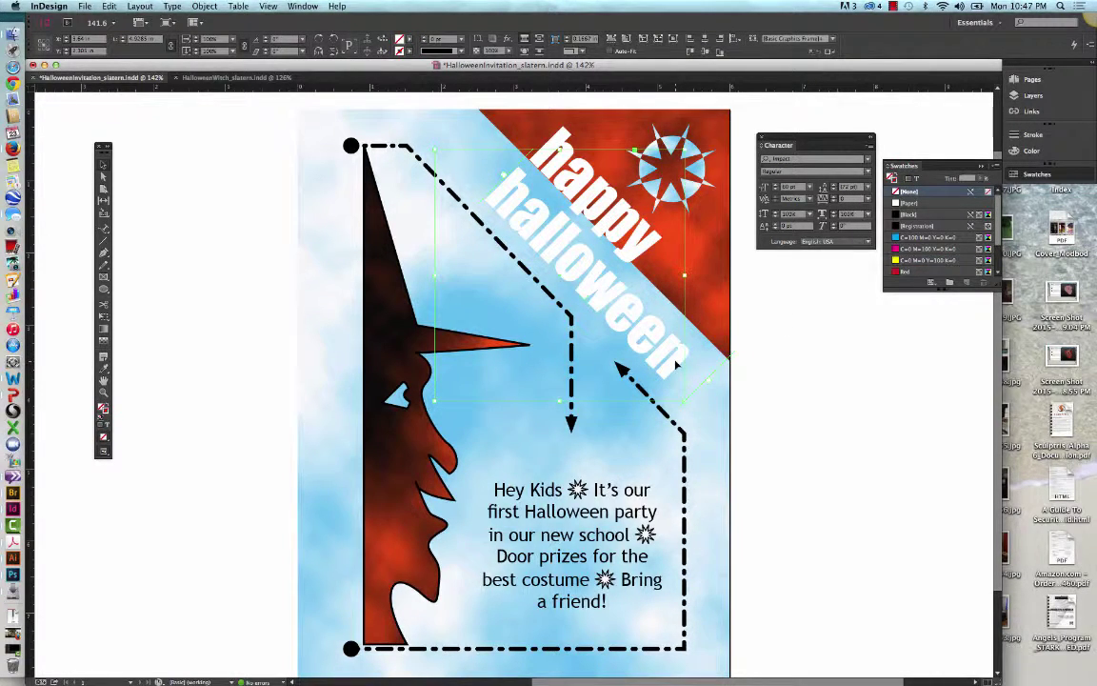
left_click(170, 6)
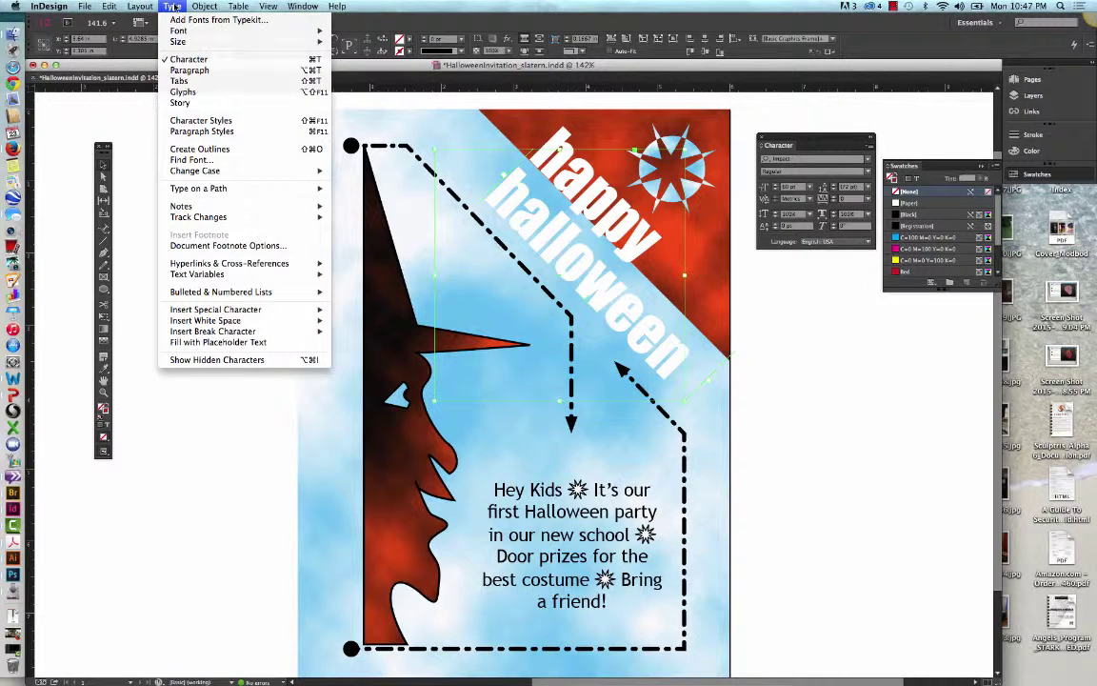
left_click(200, 149)
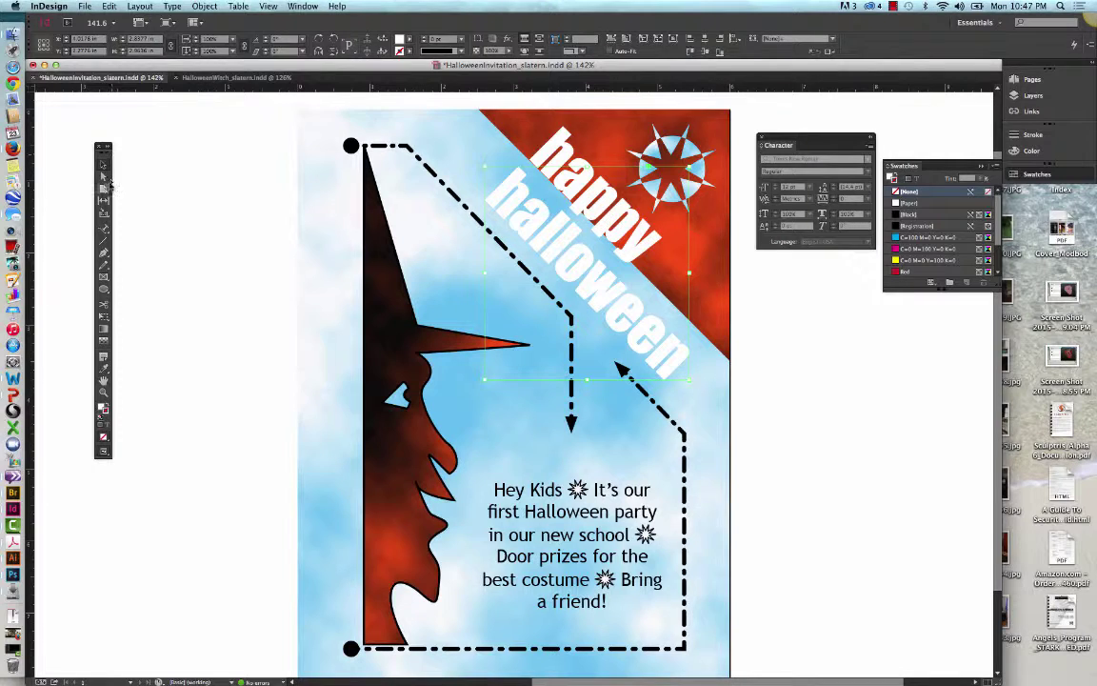
- Check the outlined lettering, then select the whole 'happy' outline group
left_click(338, 182)
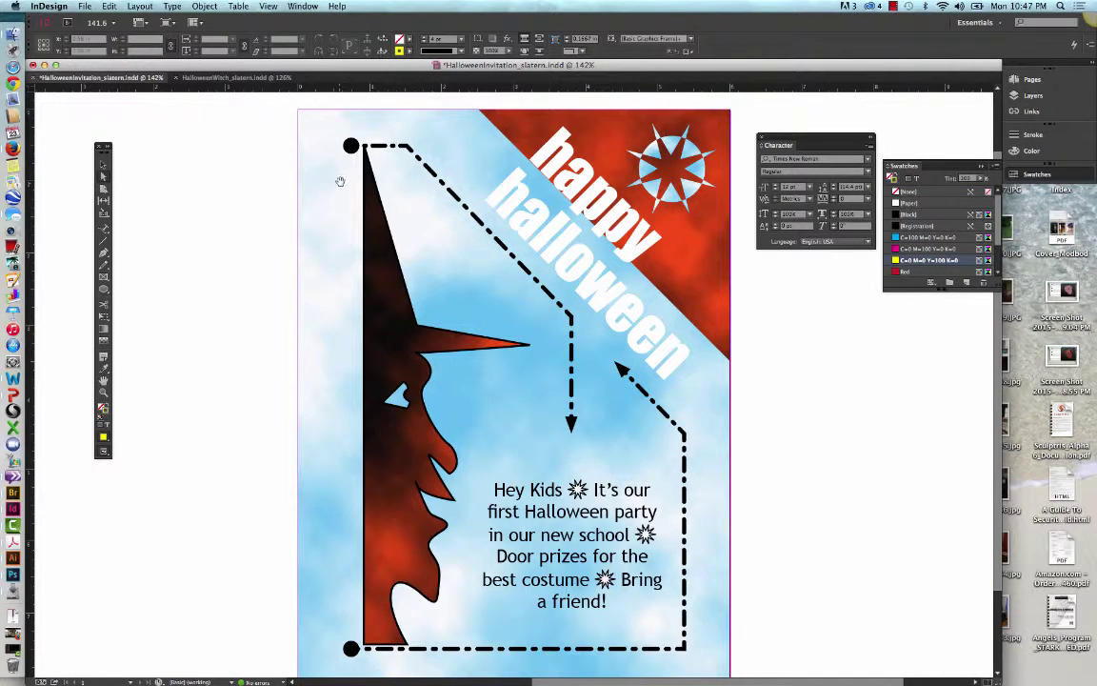
left_click(571, 244)
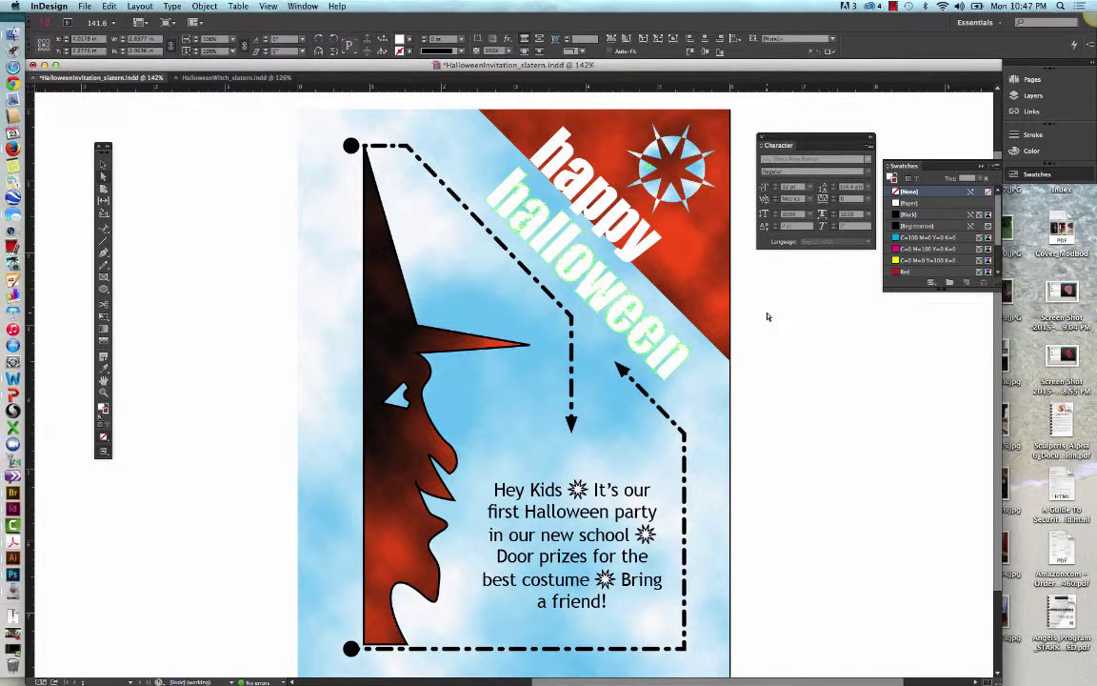
left_click(103, 163)
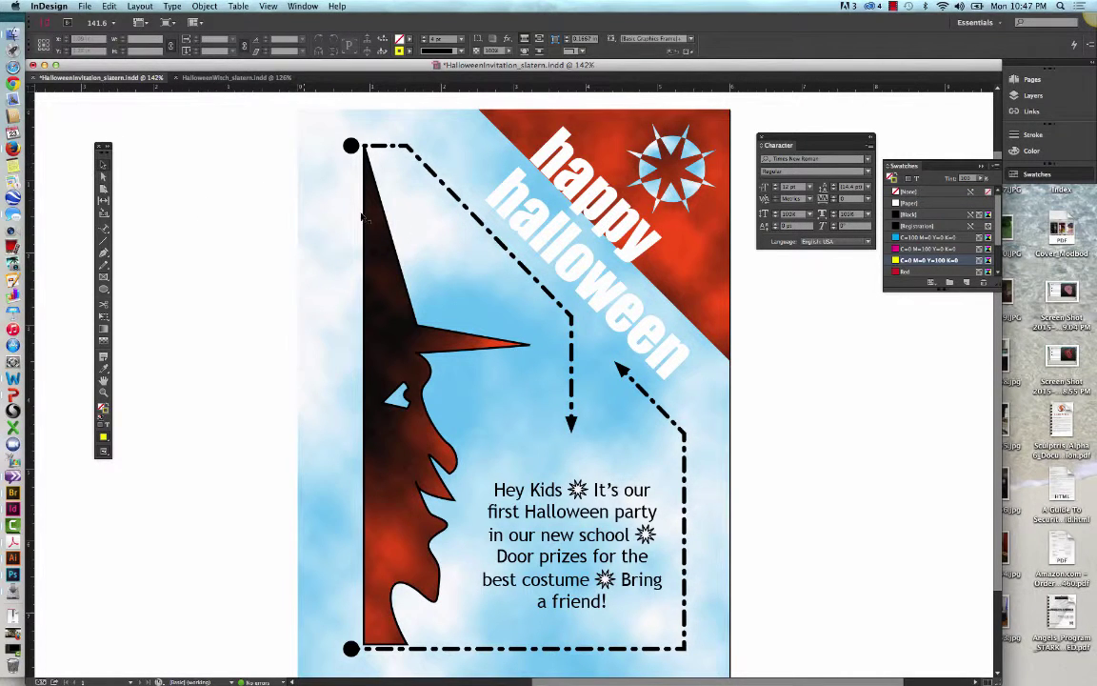
left_click(486, 214)
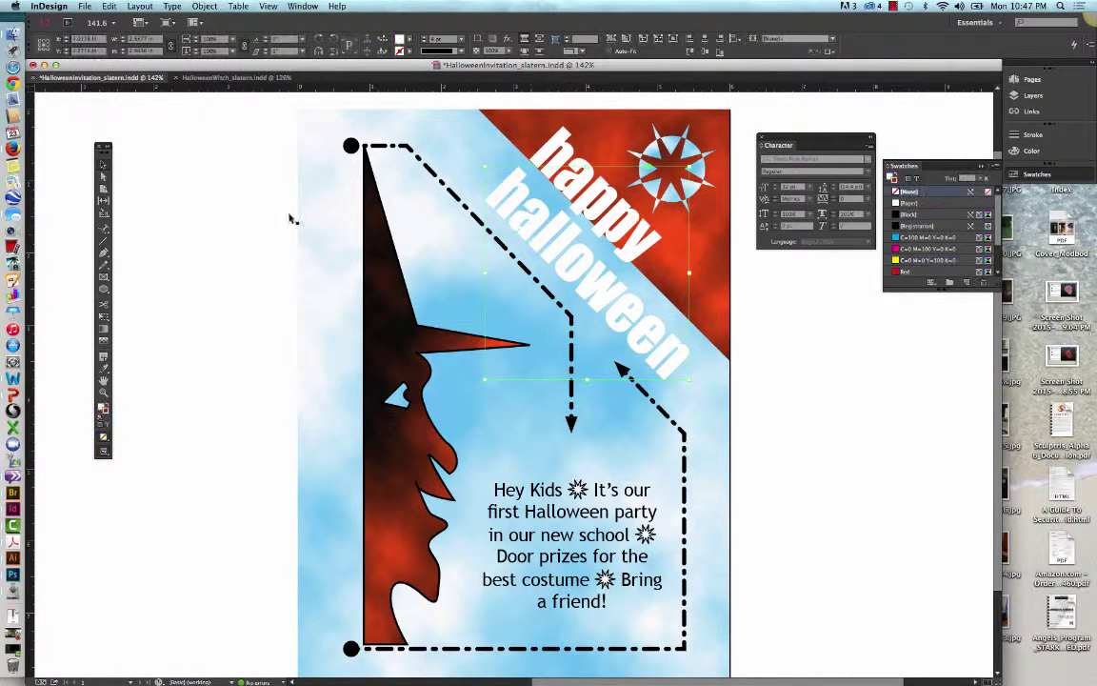
left_click(103, 201)
double_click(504, 204)
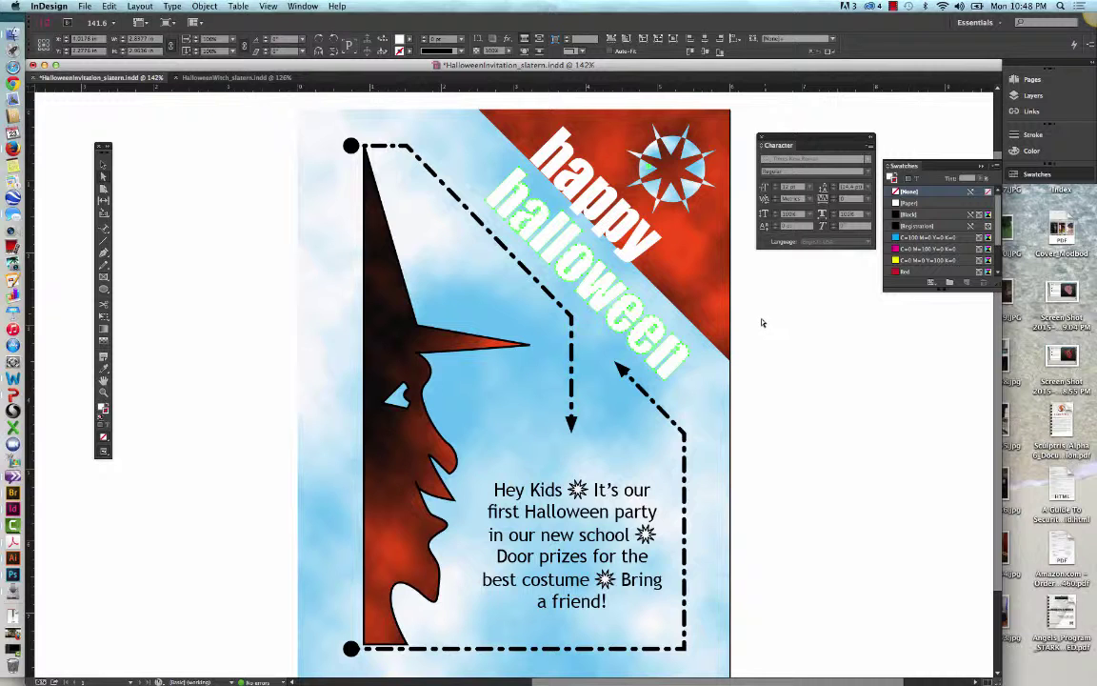
left_click(407, 237)
left_click(137, 197)
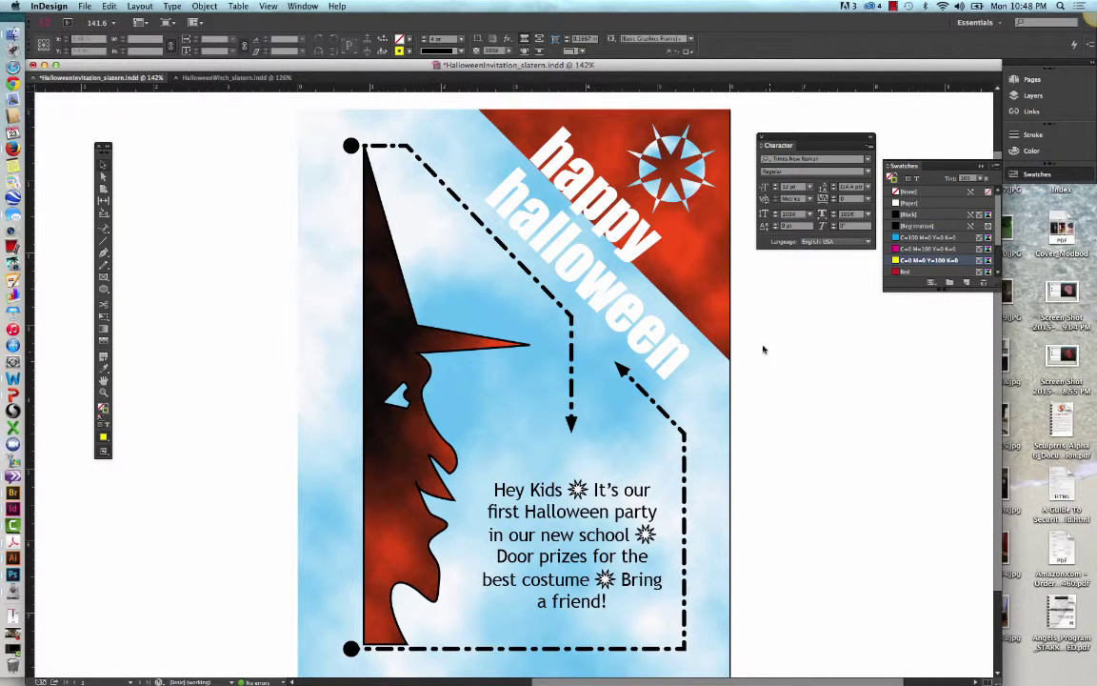
double_click(645, 248)
key("Escape")
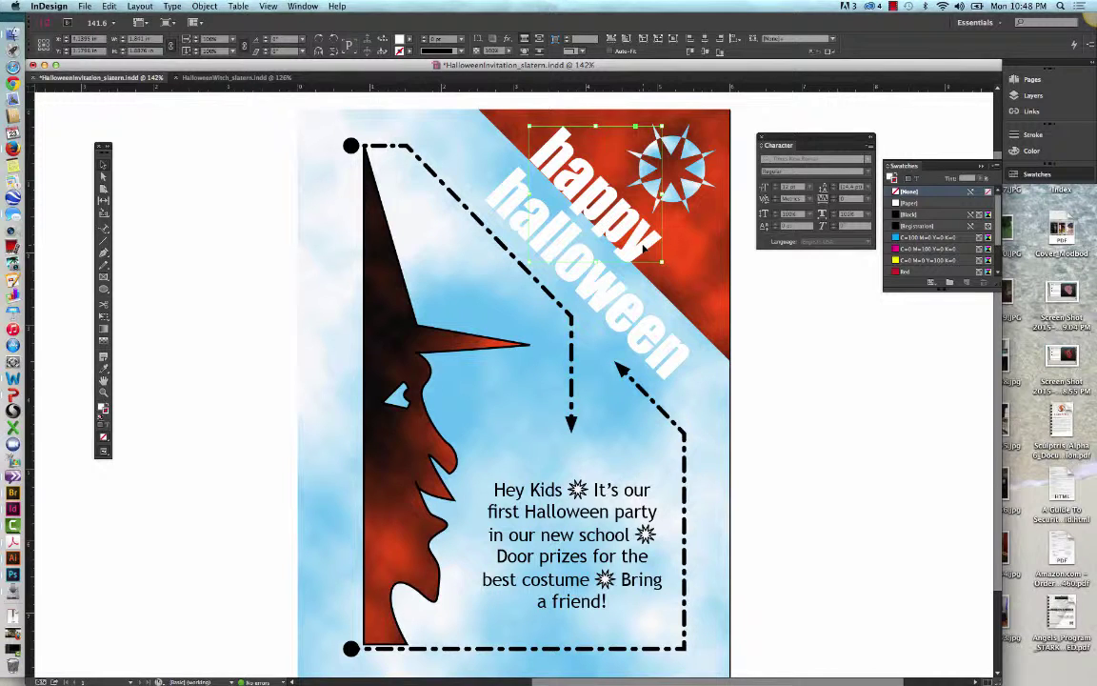
- Place Blue clouds.tif into the selected 'happy' outlines, replacing the selected item
left_click(85, 6)
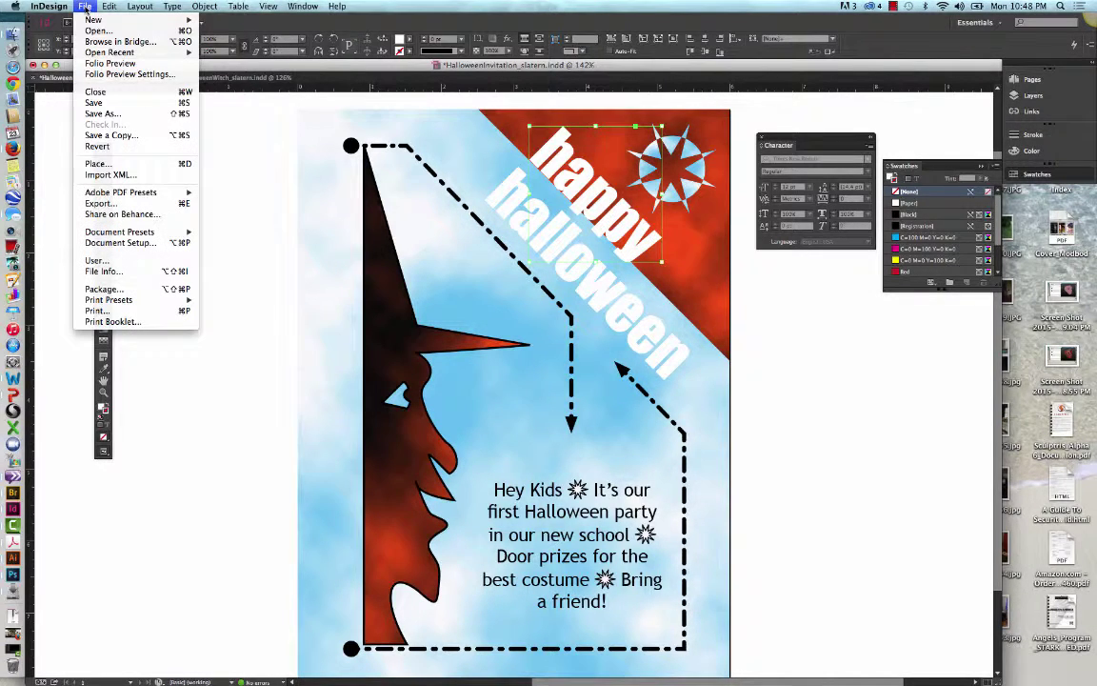
left_click(87, 167)
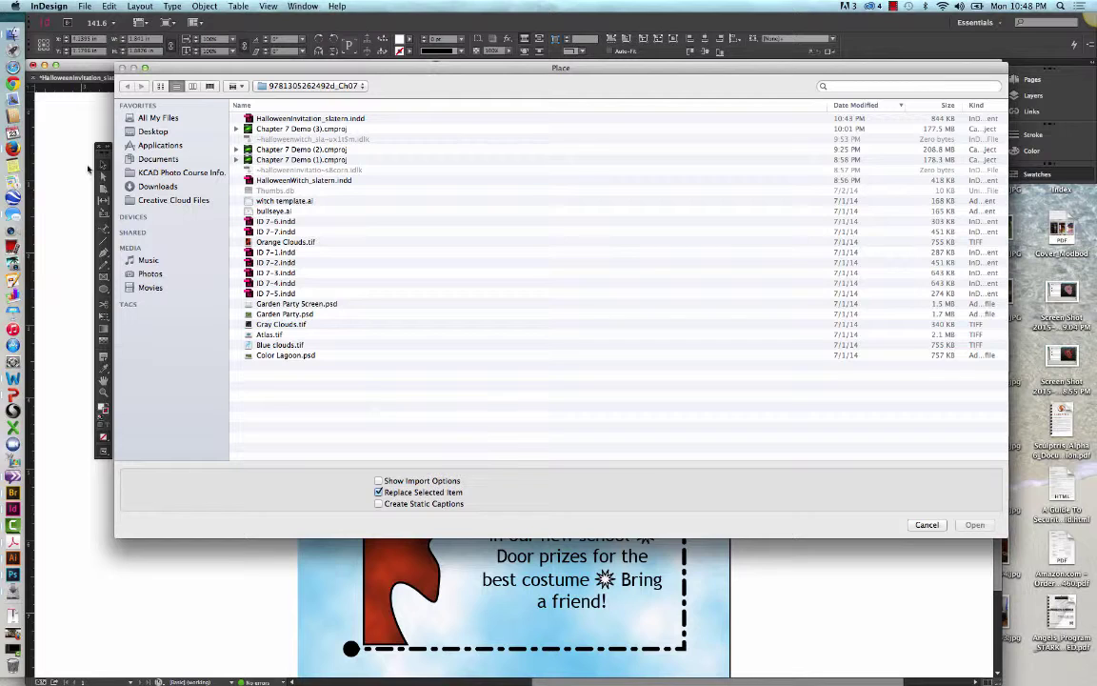
left_click(267, 346)
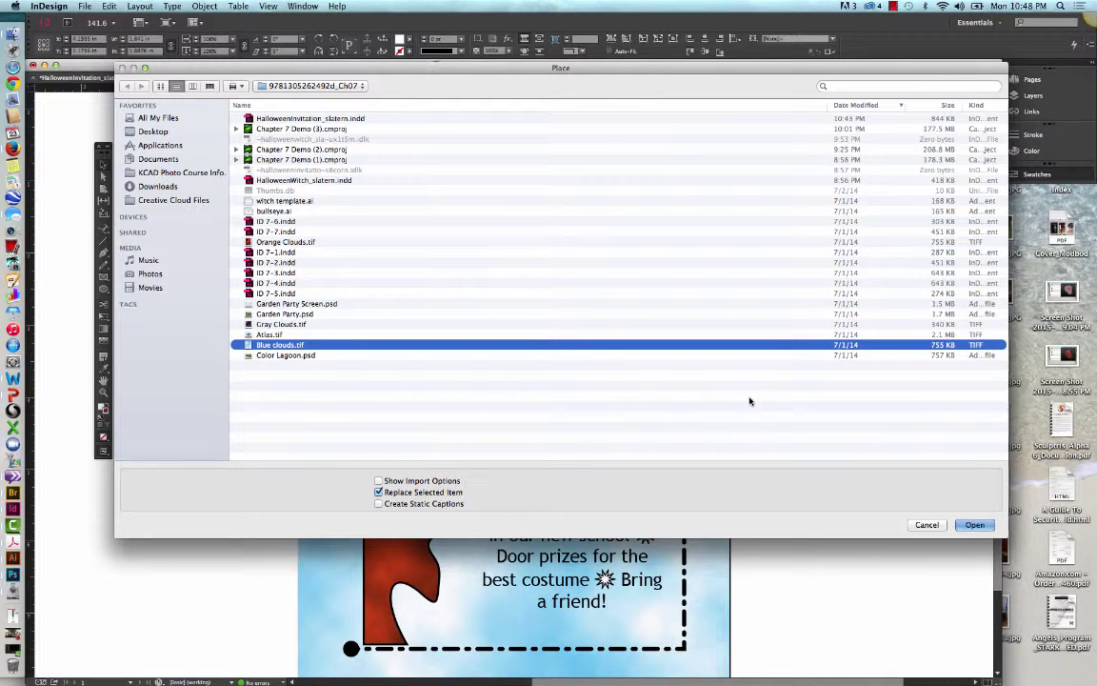
left_click(973, 524)
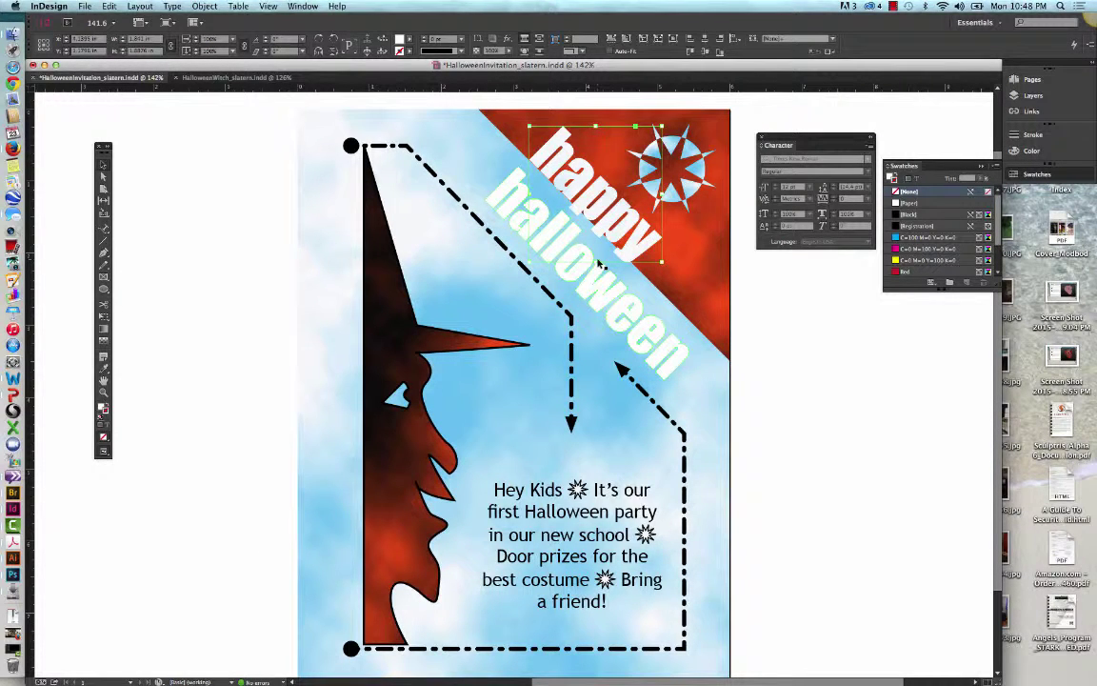
- Try Fill Frame Proportionally and undo it, then apply Fit Content to Frame instead
left_click(204, 7)
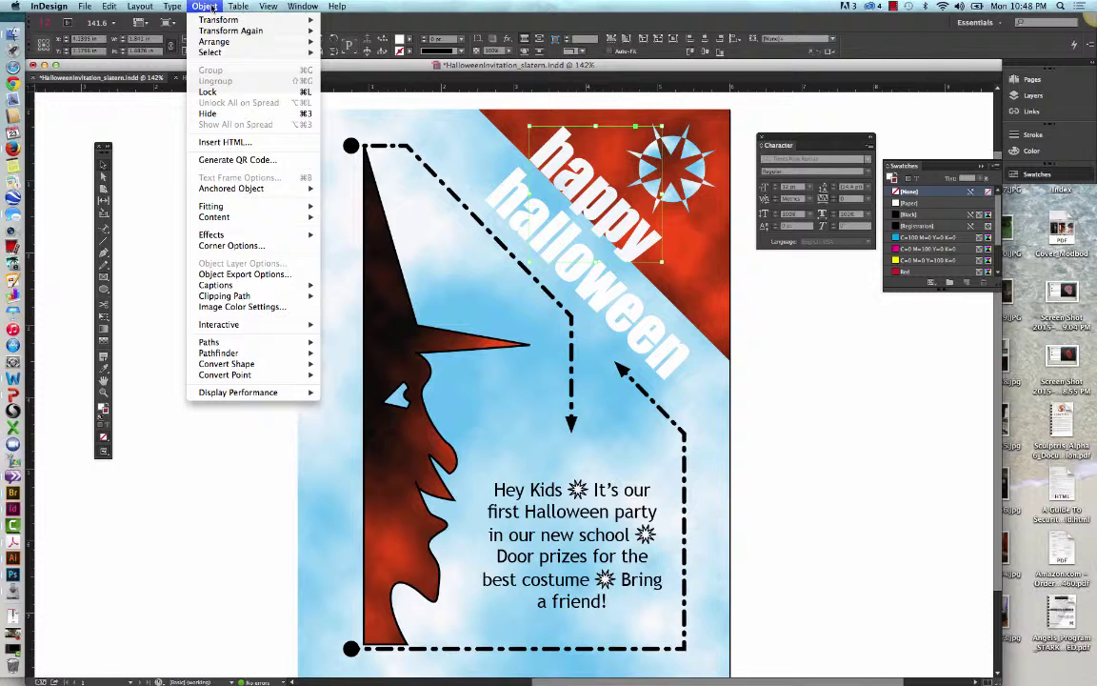
mouse_move(216, 206)
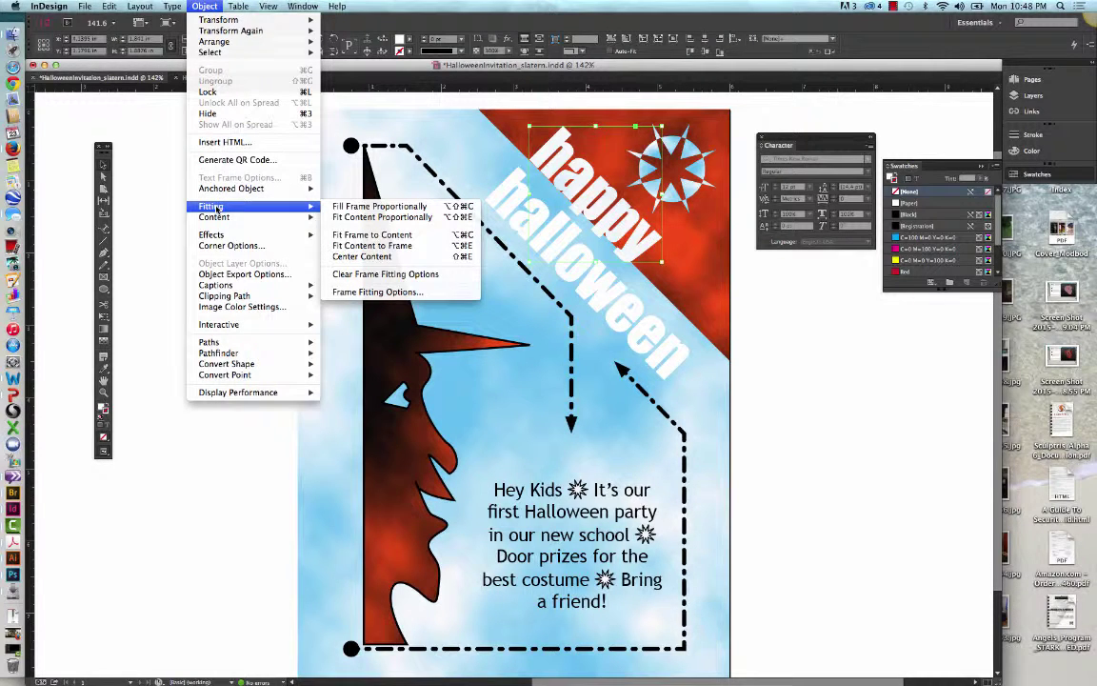
left_click(382, 236)
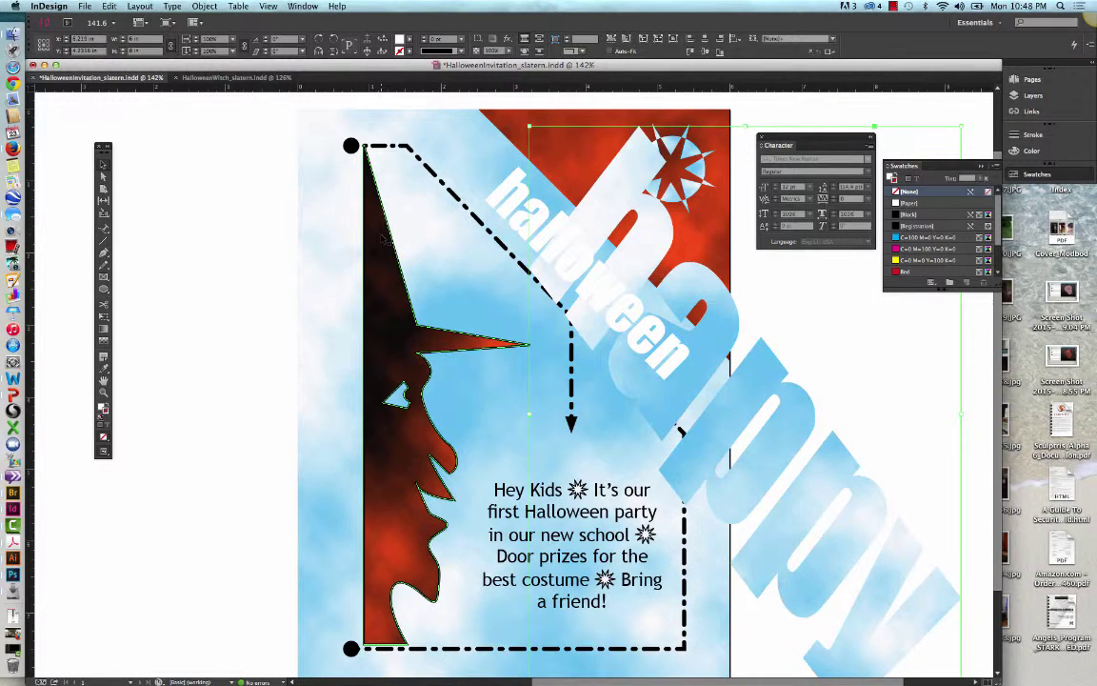
key("super+z")
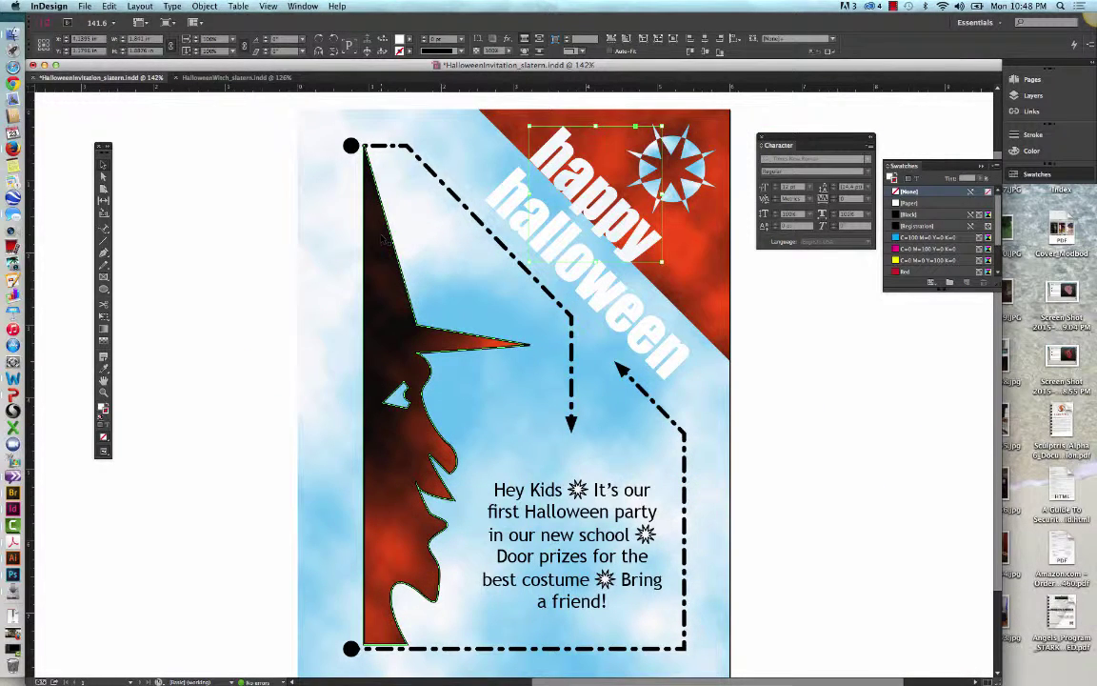
left_click(333, 176)
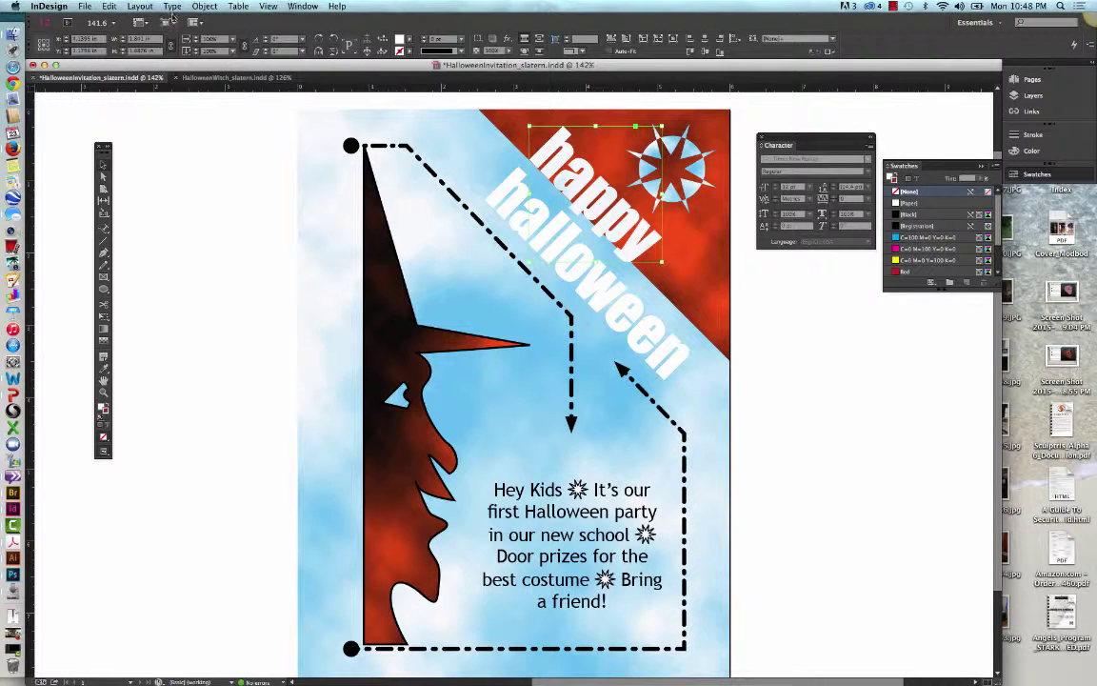
left_click(198, 6)
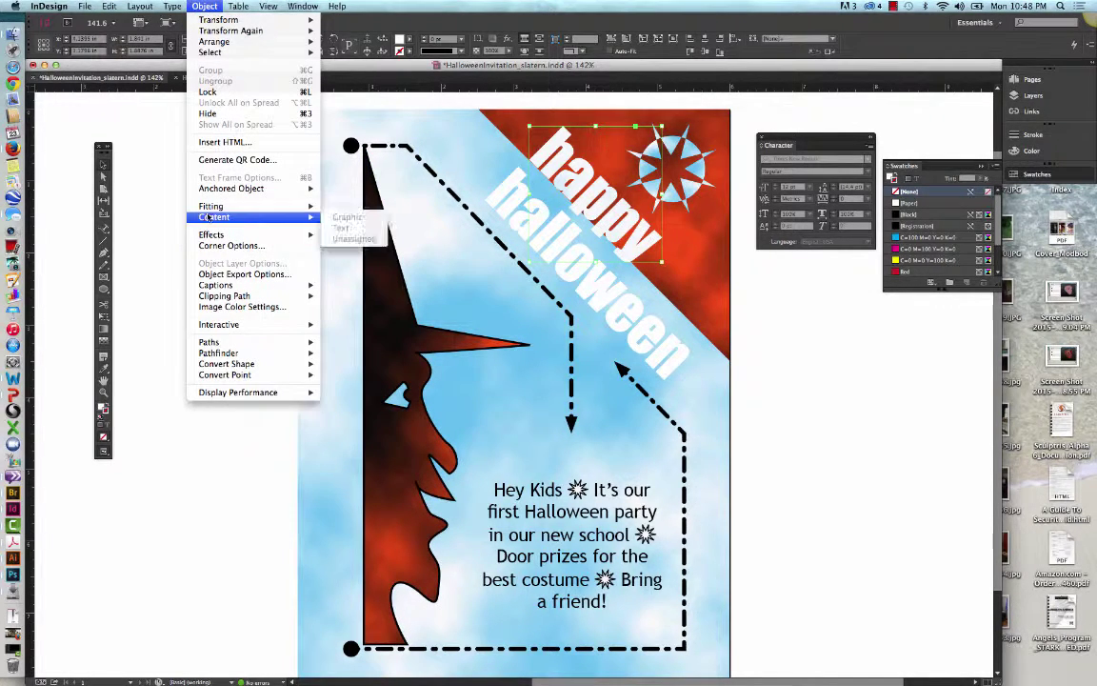
mouse_move(212, 207)
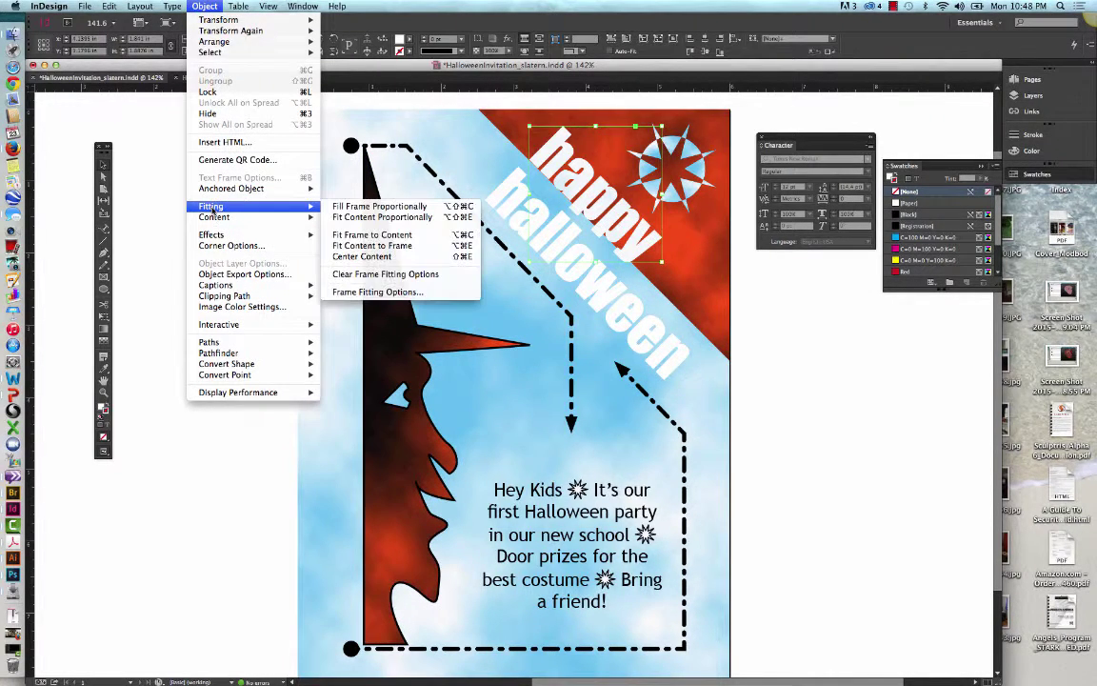
left_click(346, 251)
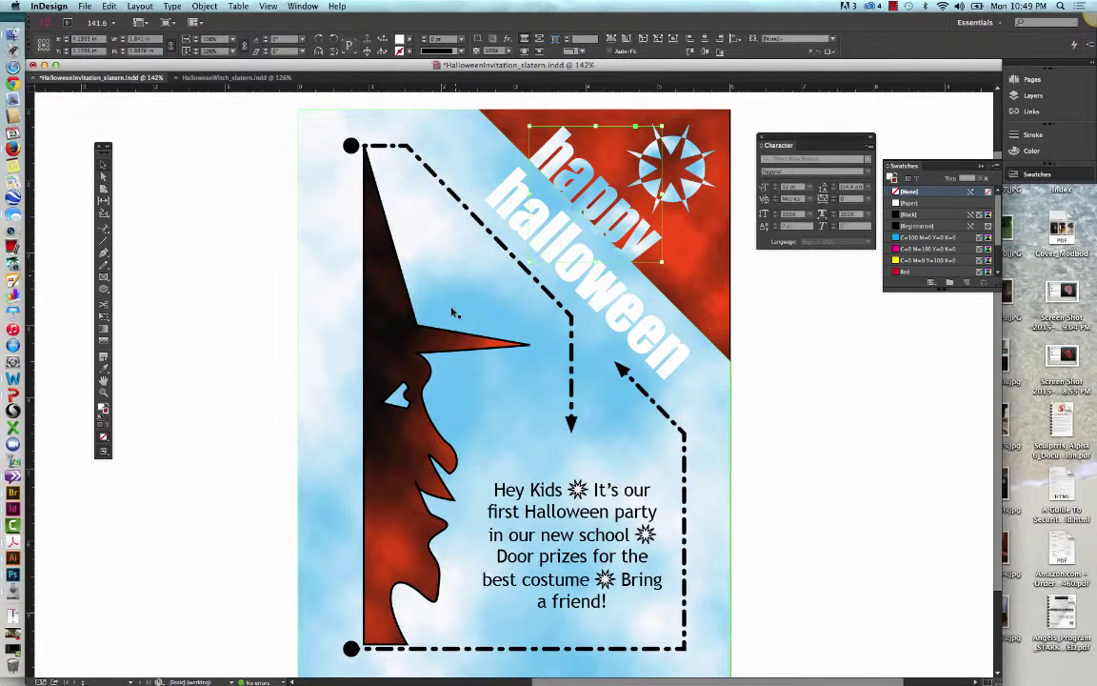
- Select the full-page cloud image frame with the Selection tool and copy it
left_click(821, 411)
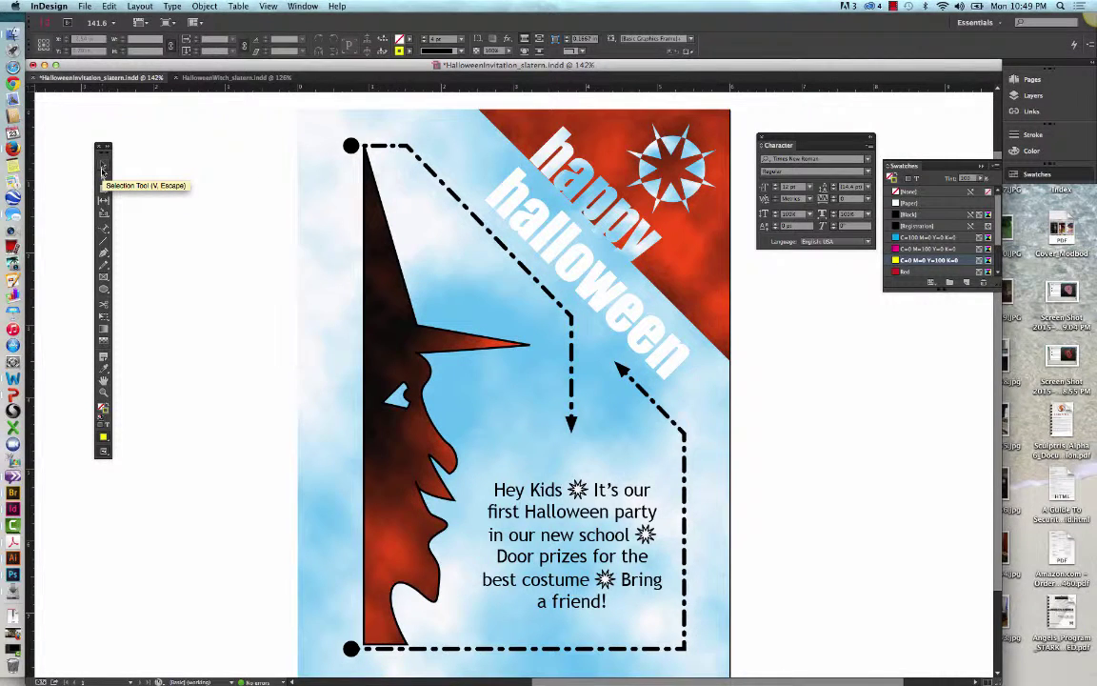
left_click(103, 165)
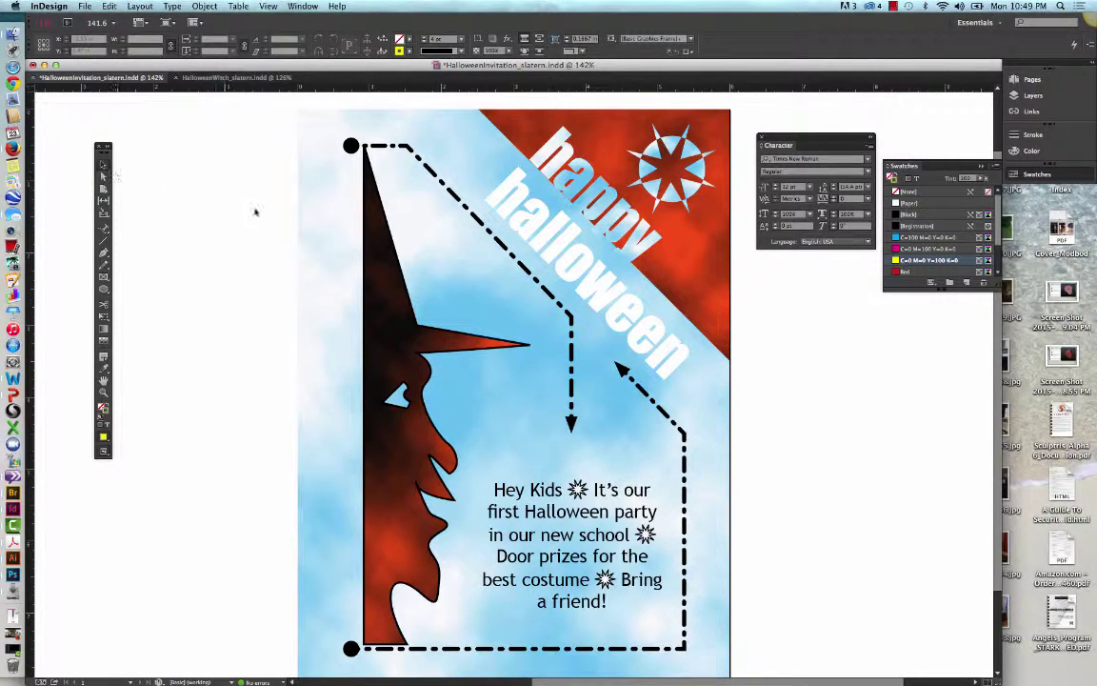
left_click(704, 274)
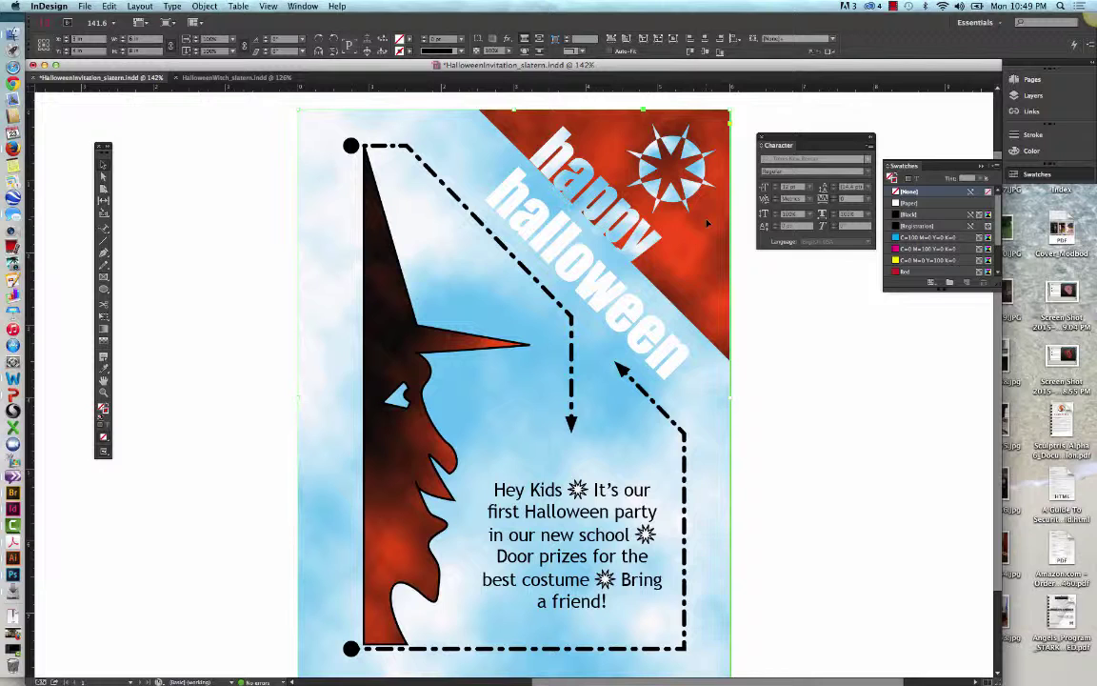
left_click(109, 7)
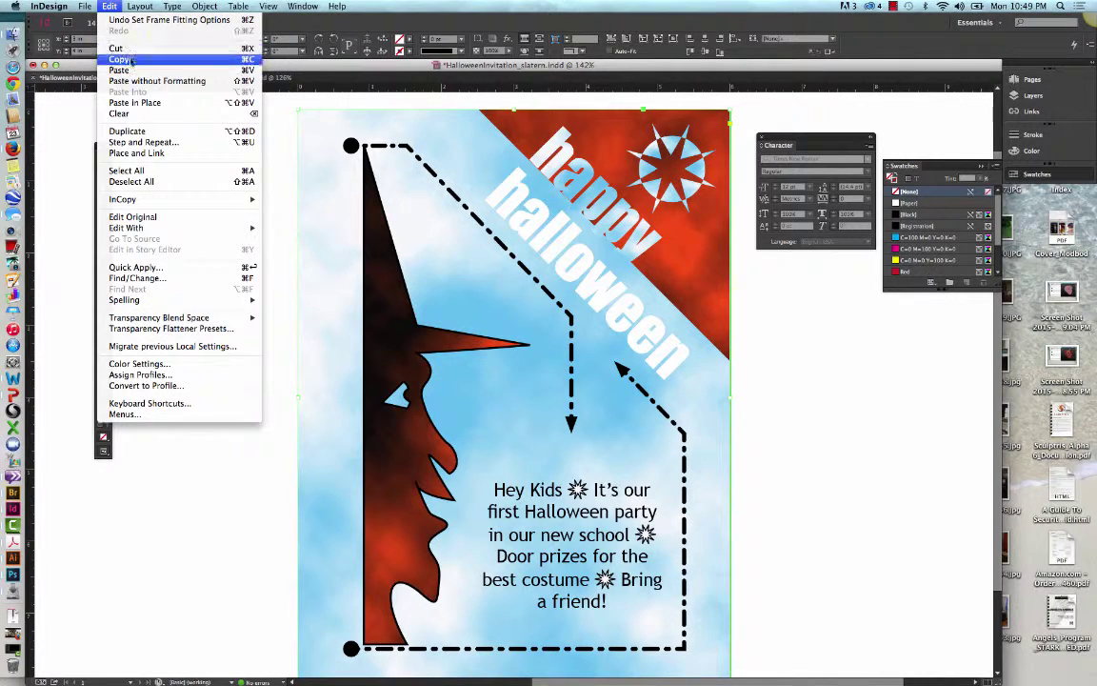
left_click(130, 61)
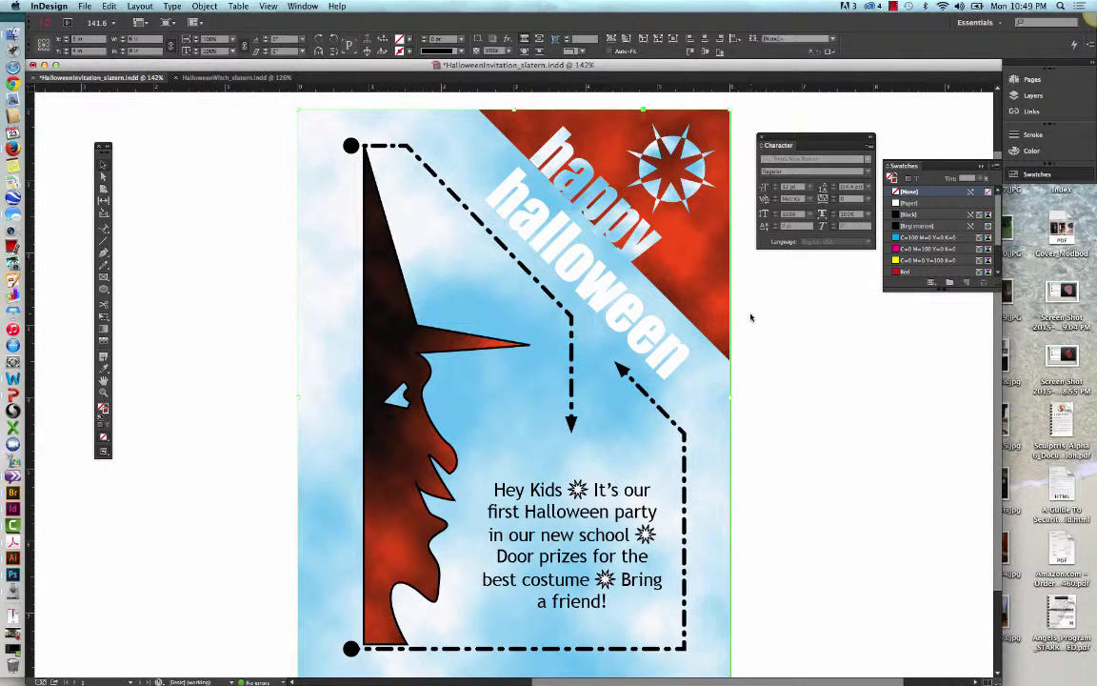
- Try Paste in Place on the headline outlines, then undo the covering image
left_click(571, 335)
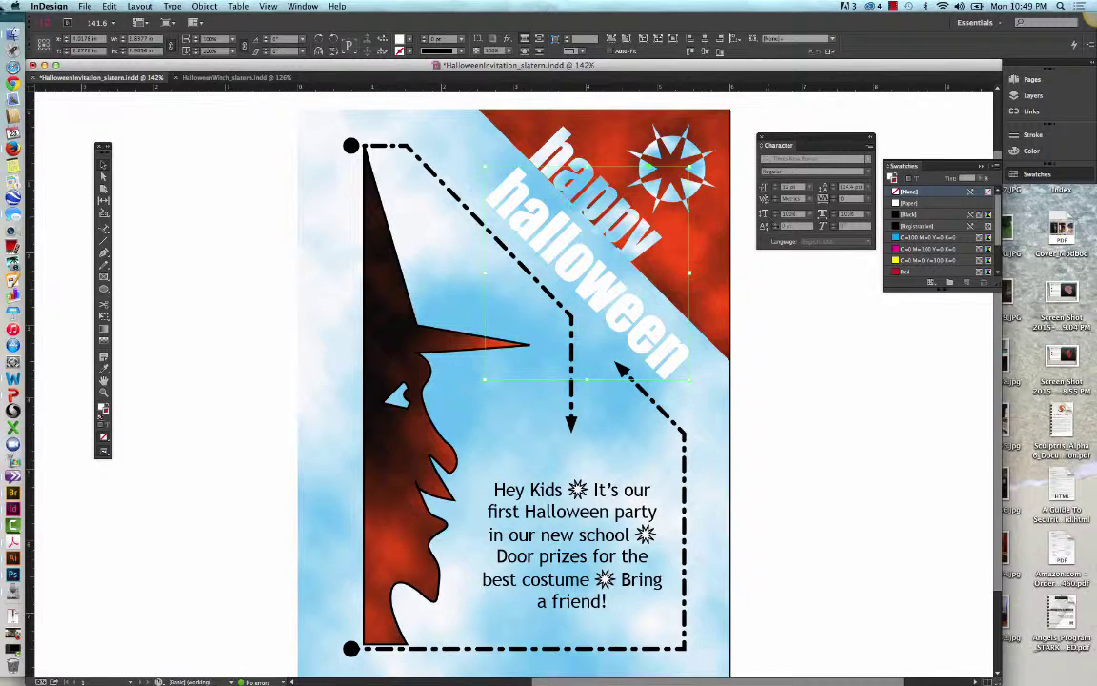
left_click(105, 7)
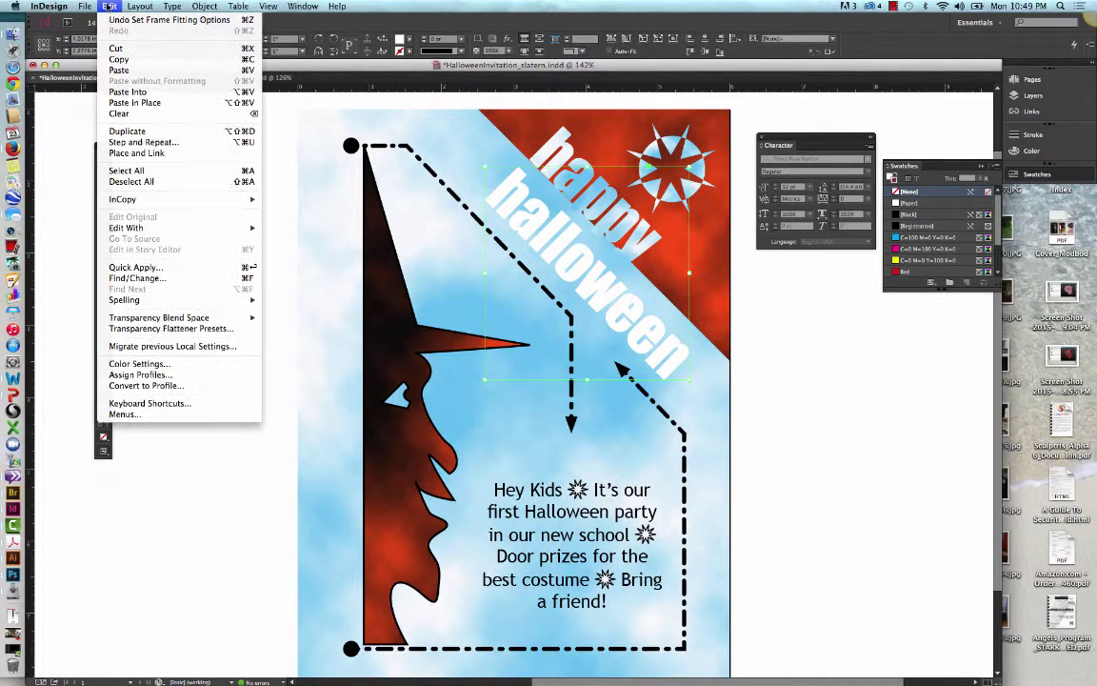
left_click(133, 102)
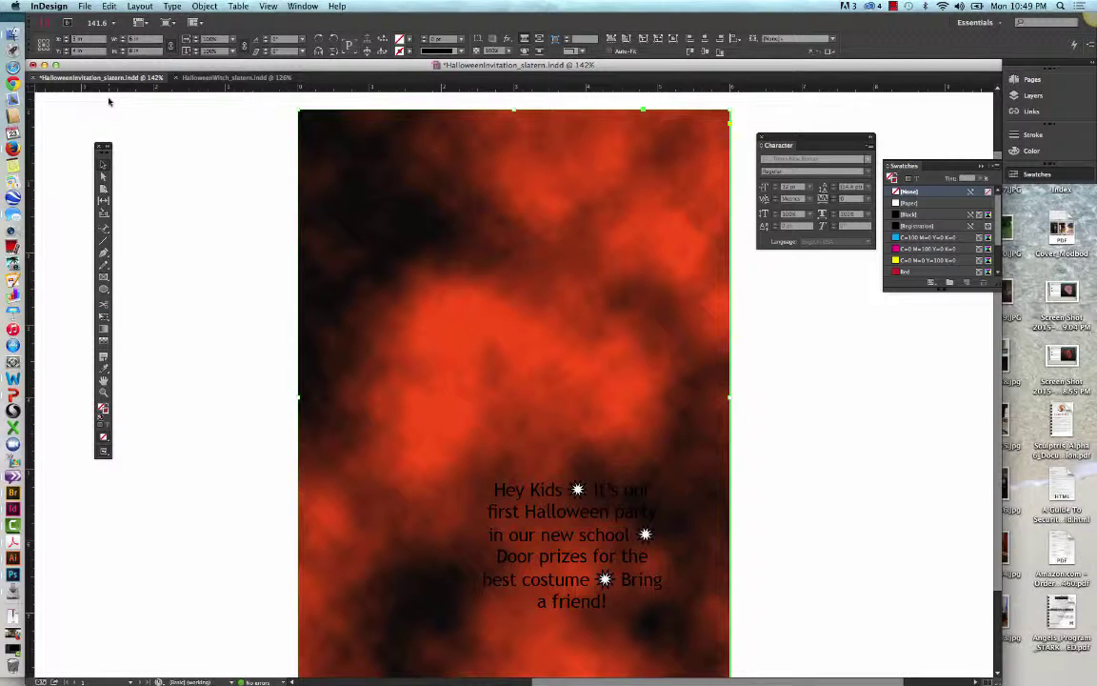
key("super+z")
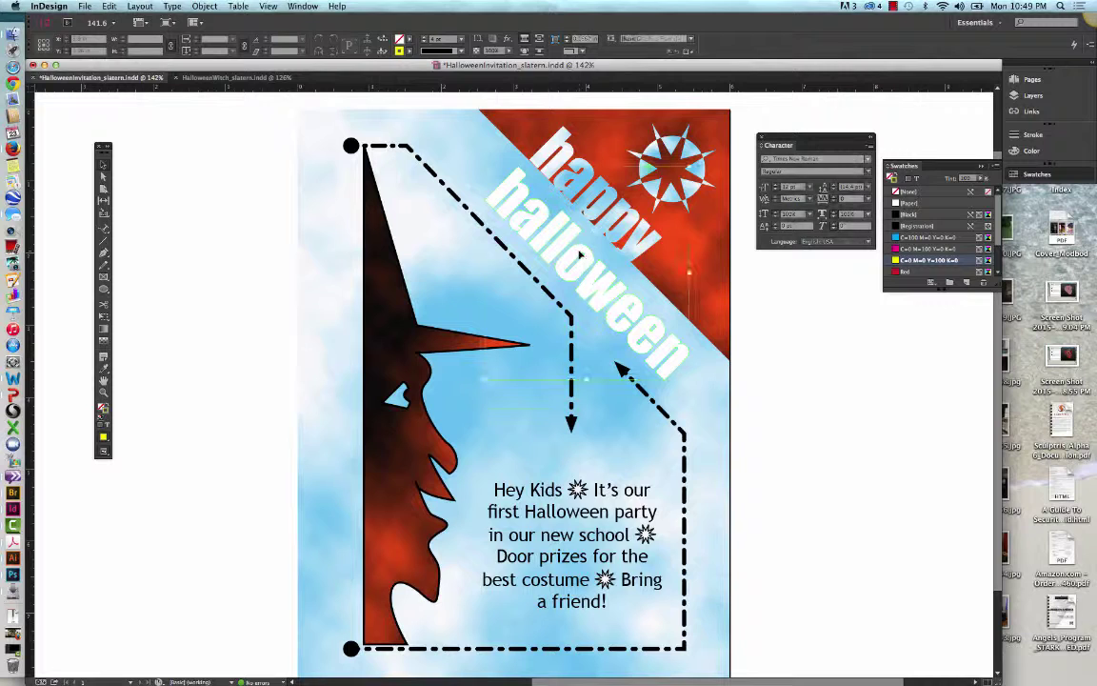
- Direct-select the 'halloween' outlines and Paste Into them to fill with the cloud image
left_click(524, 233)
left_click(102, 176)
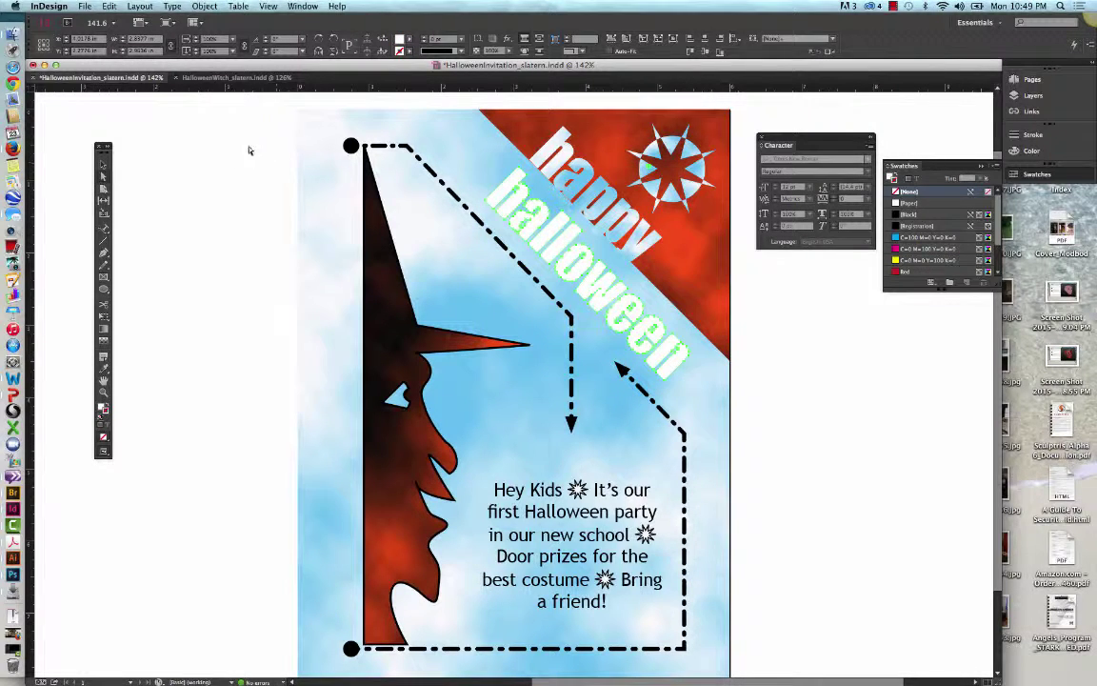
left_click(109, 5)
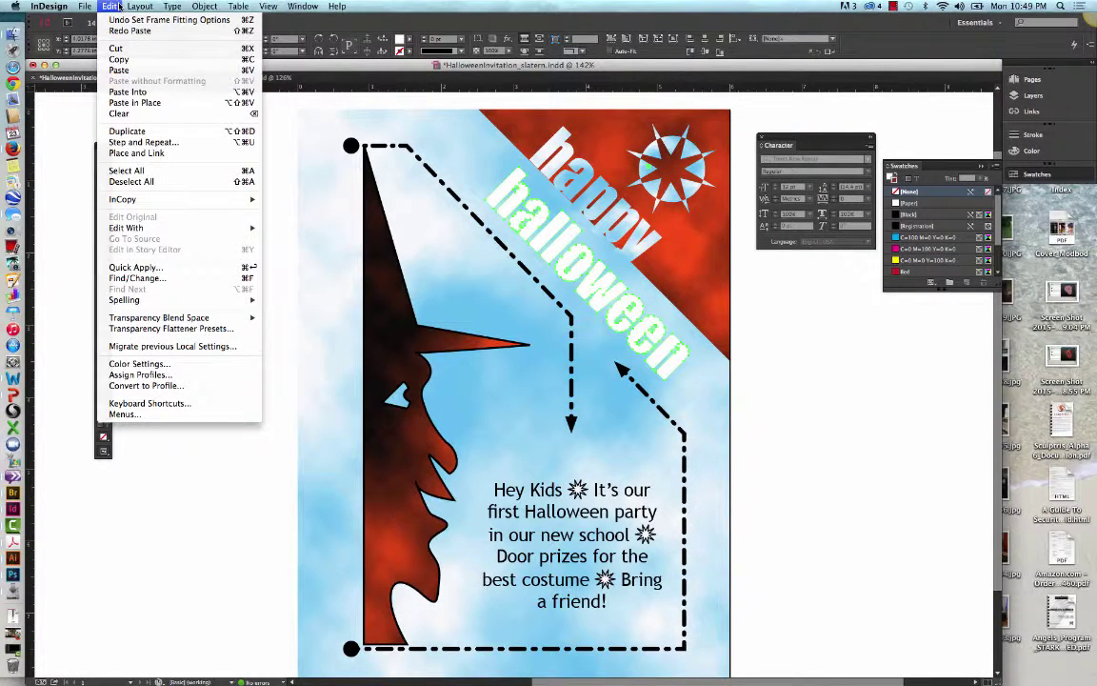
left_click(124, 93)
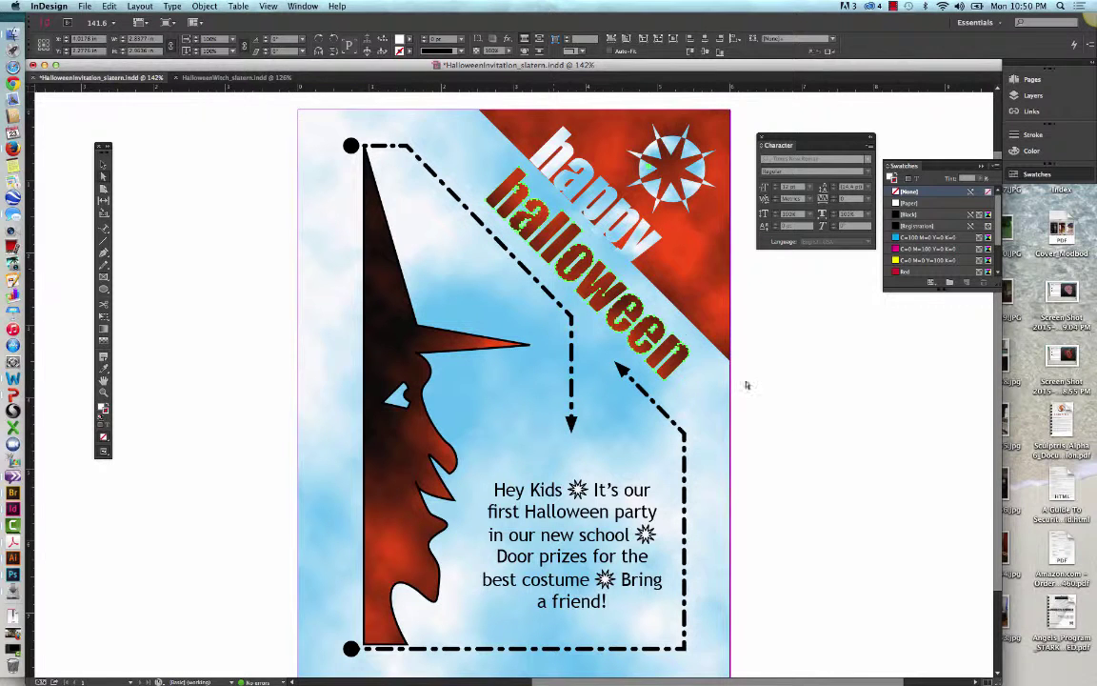
- Deselect to preview the filled lettering and save the invitation with Cmd+S
left_click(806, 514)
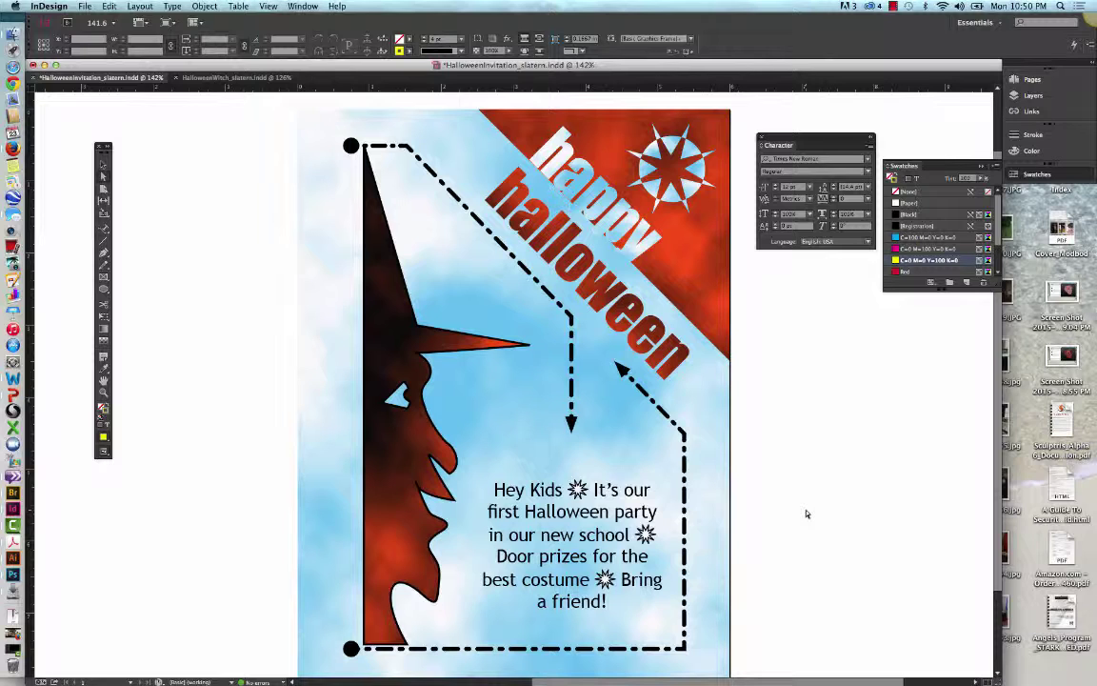
key("super+s")
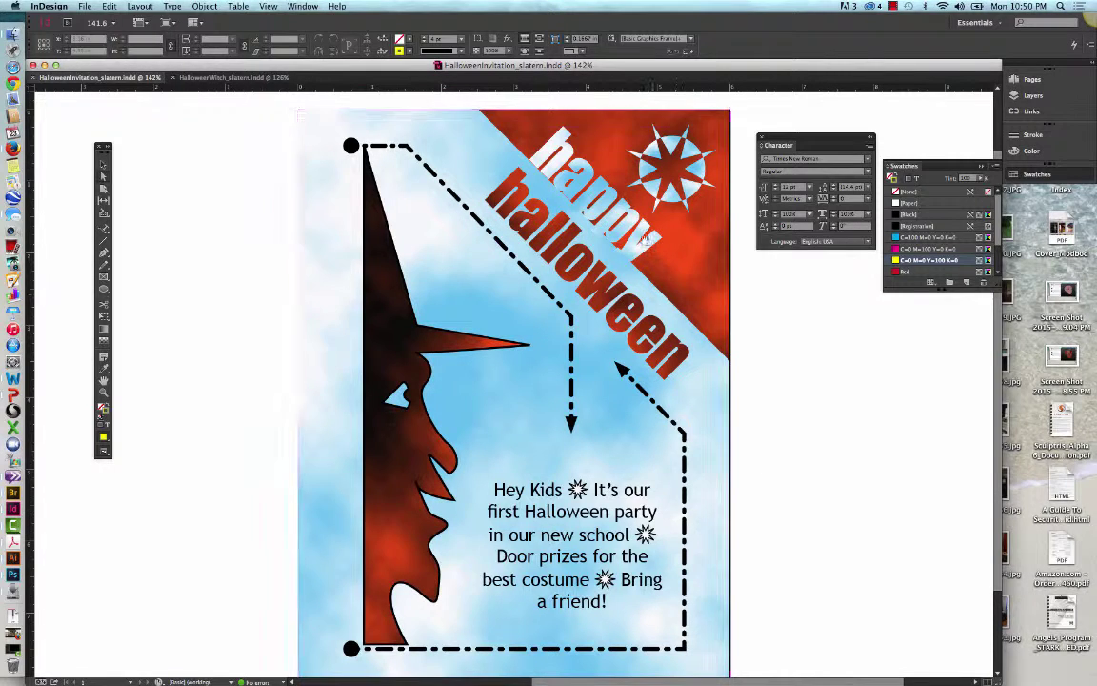